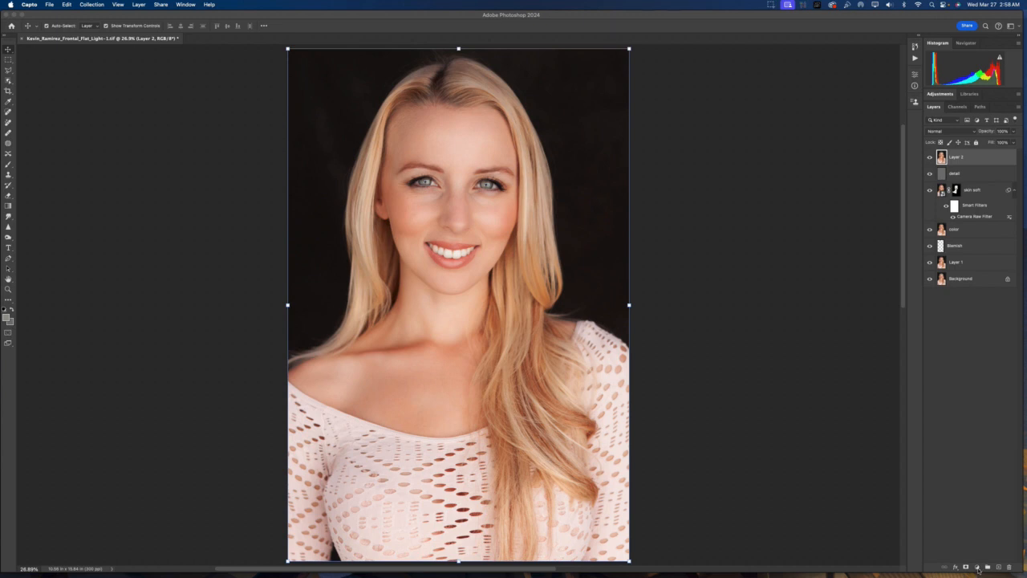
Add four Curves adjustment layers above Layer 2 at the top of the layer stack
left_click(977, 570)
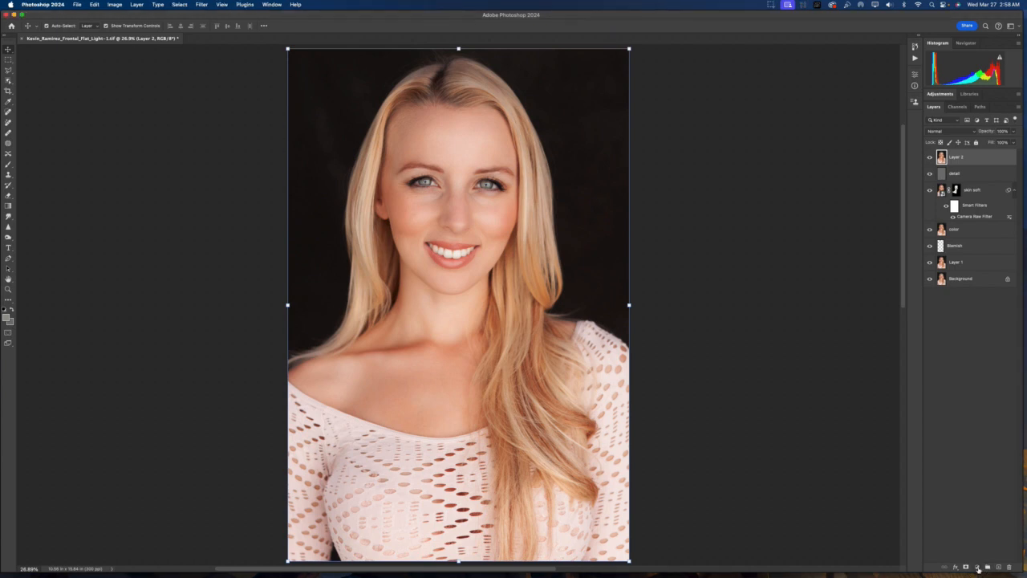
left_click(977, 570)
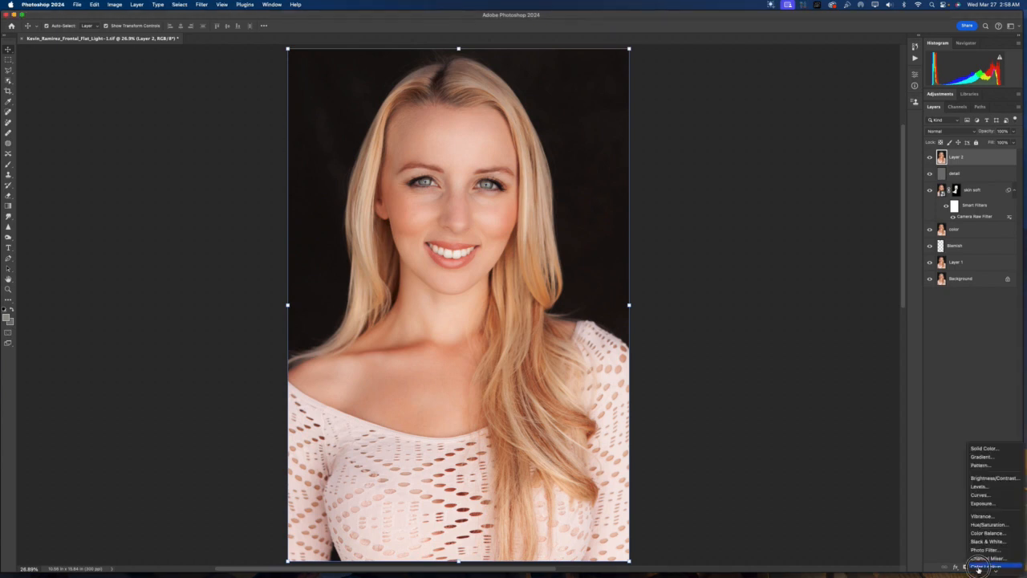
left_click(980, 495)
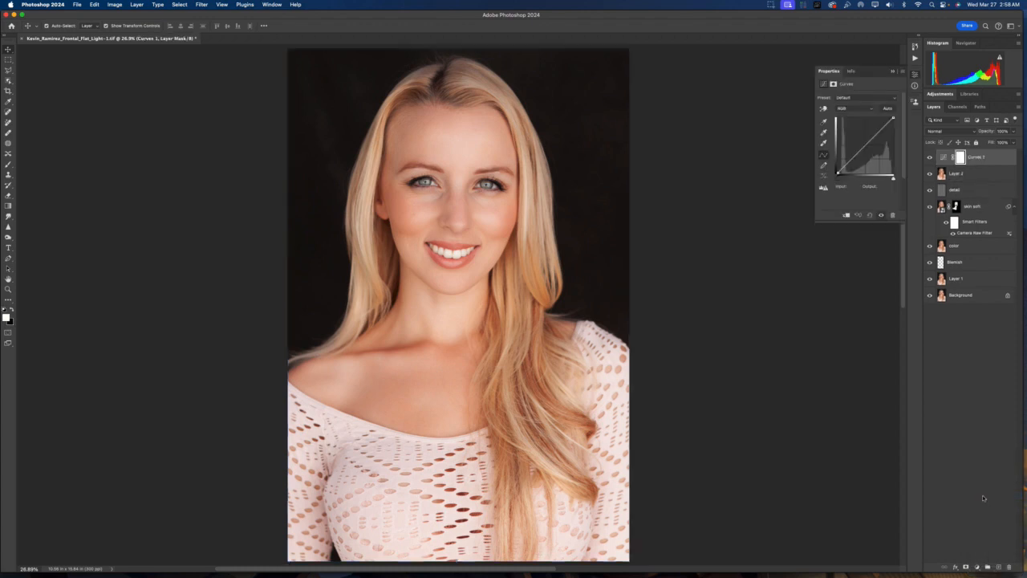
left_click(976, 566)
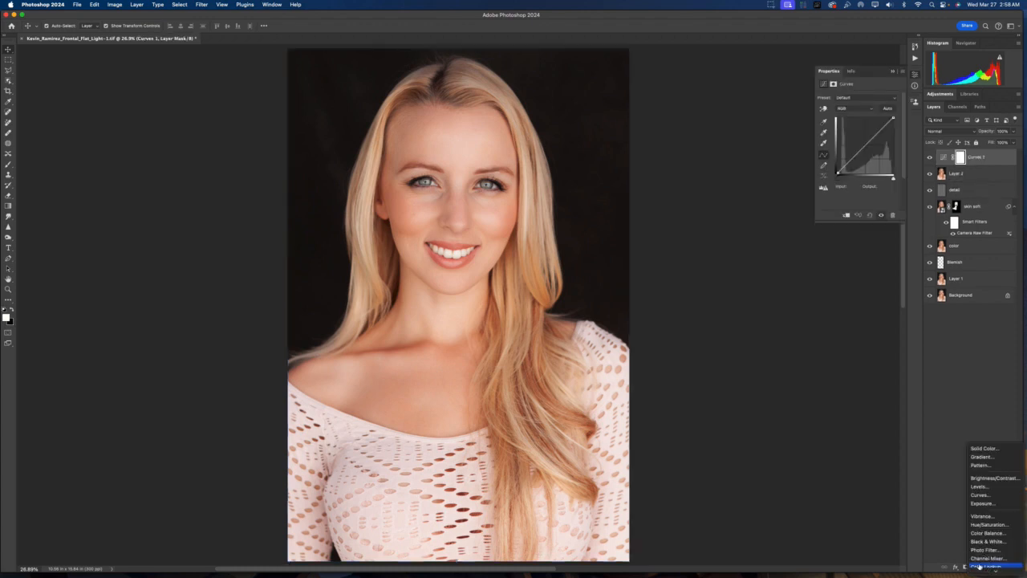
left_click(981, 495)
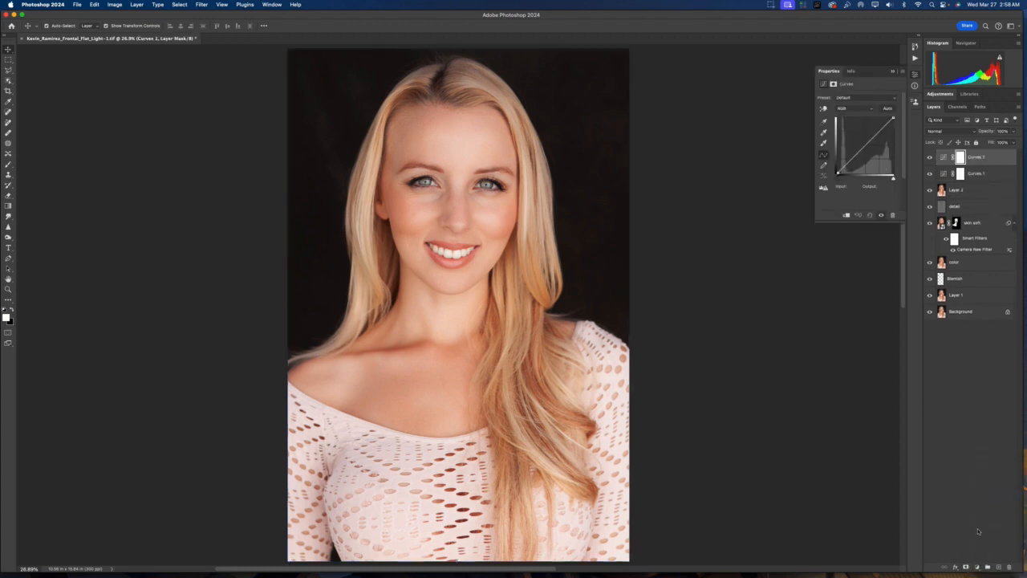
left_click(976, 566)
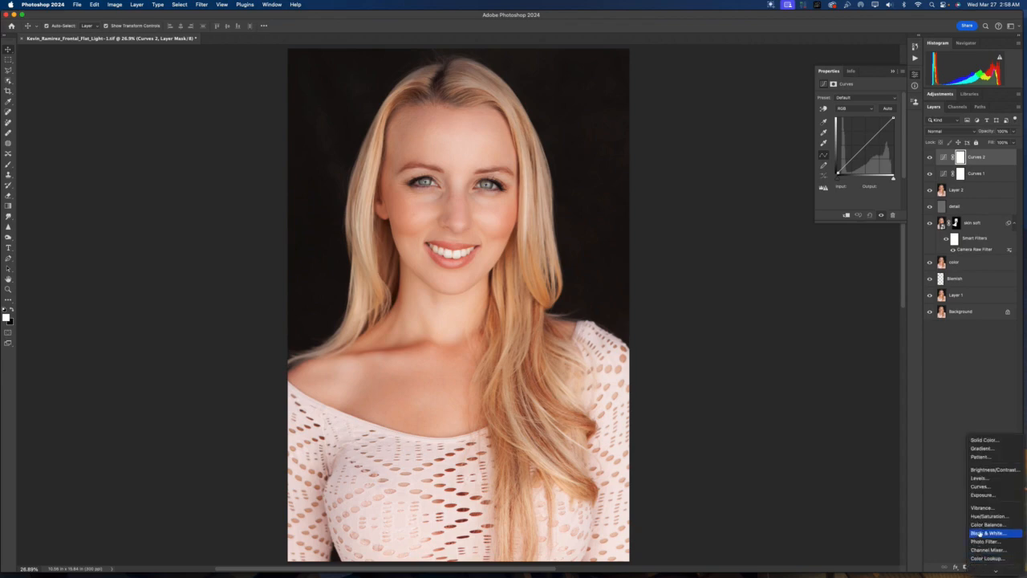
left_click(981, 487)
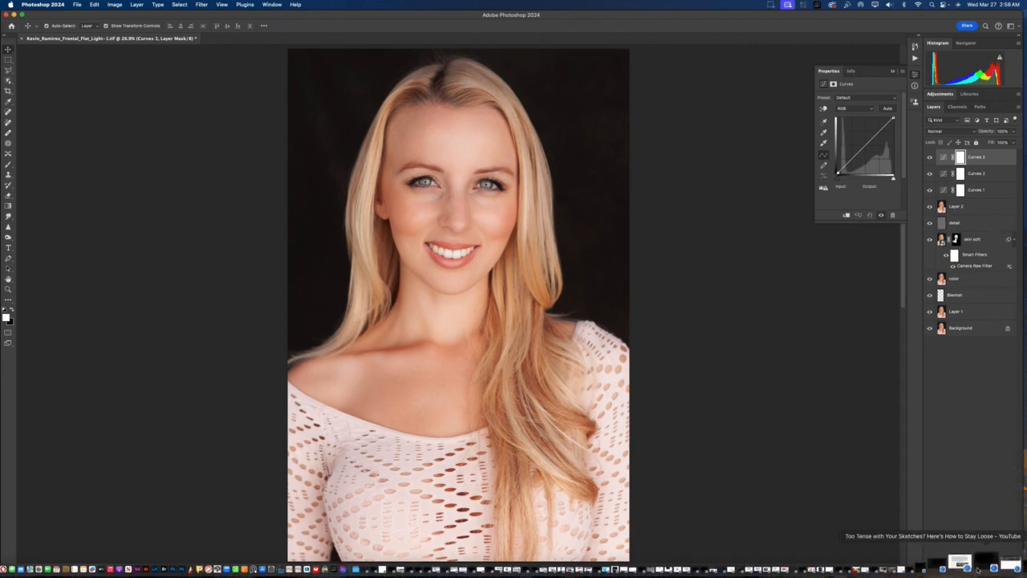
left_click(977, 567)
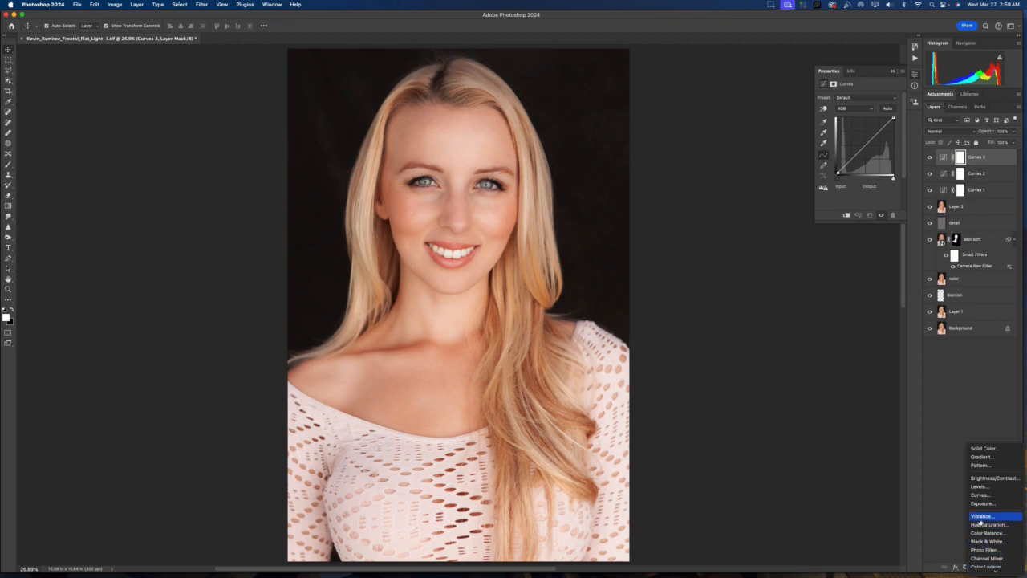
left_click(982, 495)
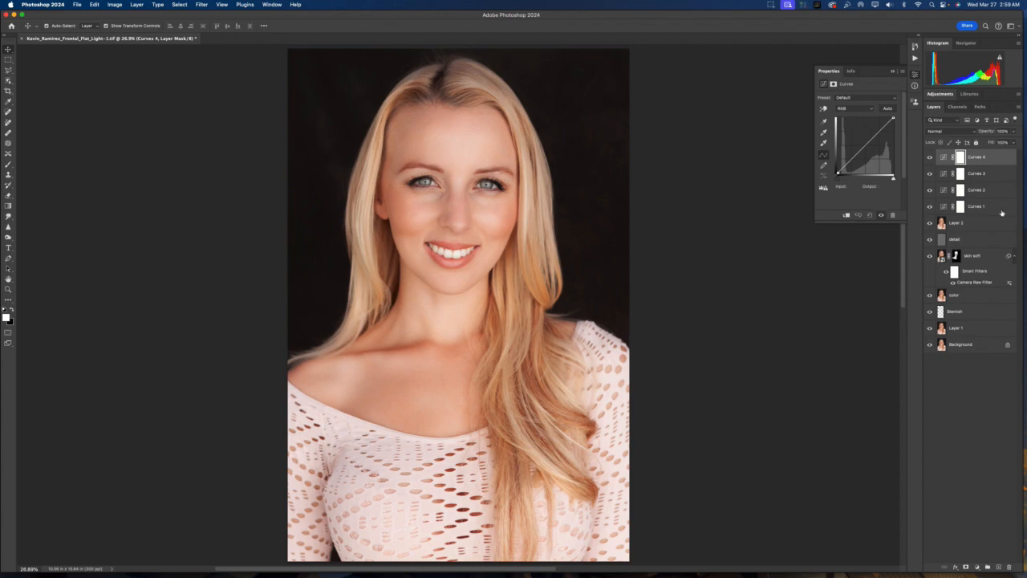
Rename the four Curves layers, from the lowest to the highest, as eyes, mouth, teeth and hair
double_click(977, 206)
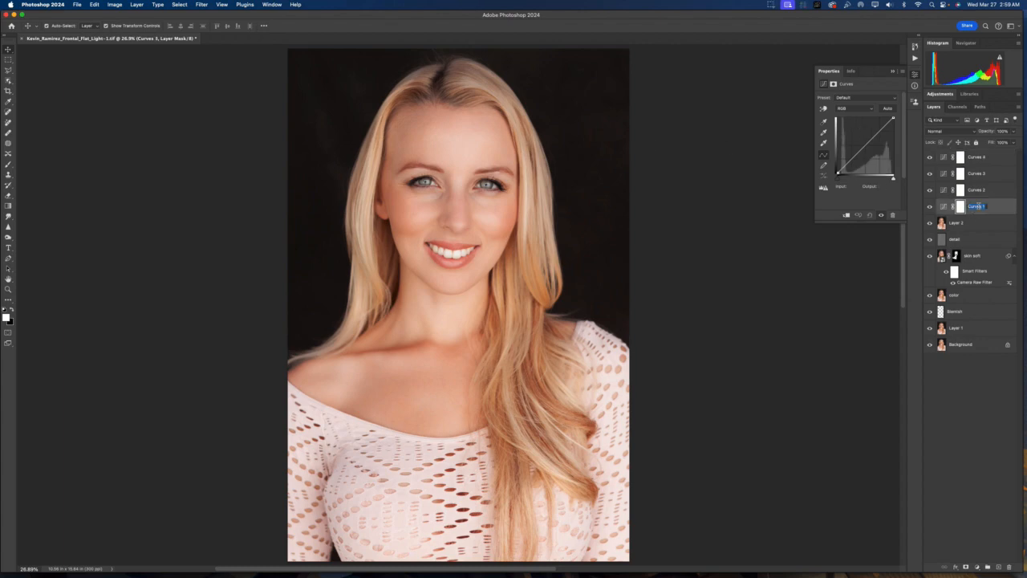
type("d")
double_click(976, 189)
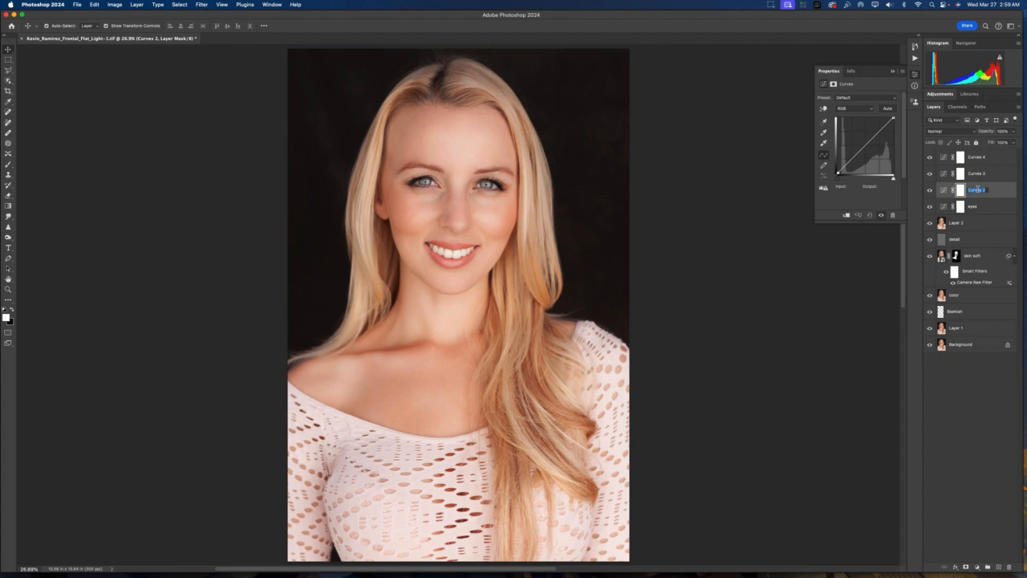
type("mouth")
key("Return")
double_click(978, 173)
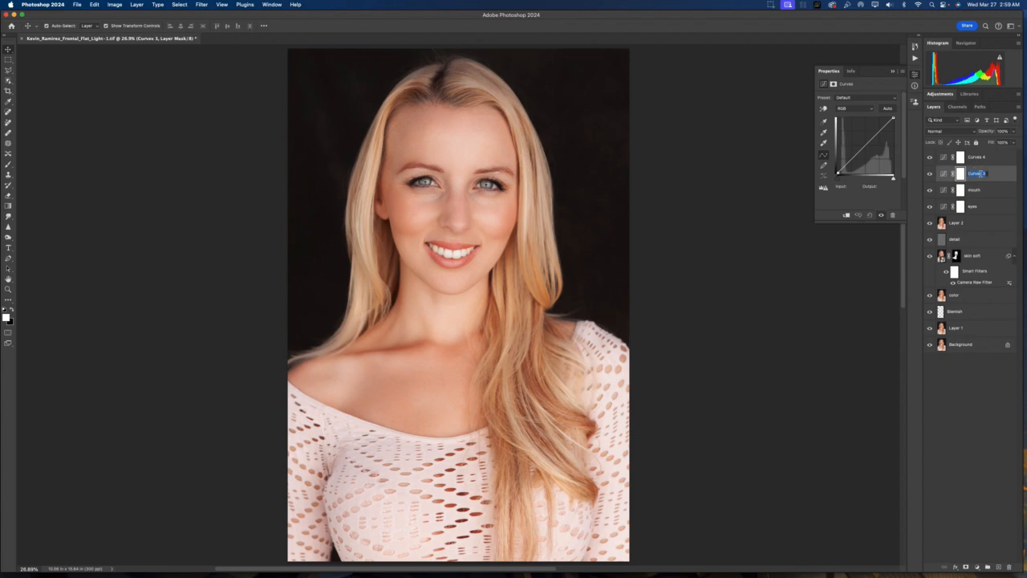
type("M")
key("Return")
double_click(977, 157)
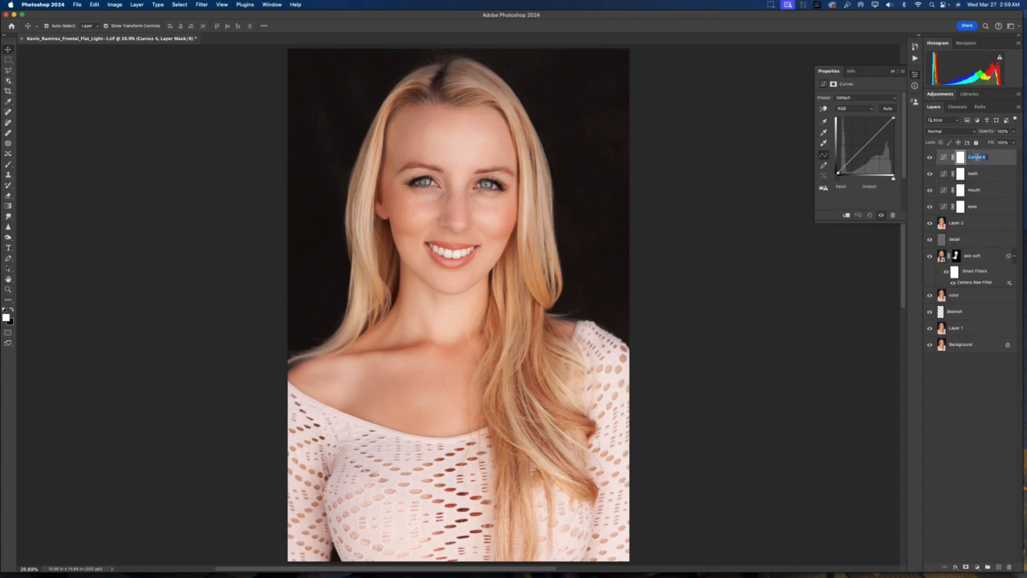
type("hair")
key("Return")
Brighten the image with the eyes Curves layer by raising the middle of its RGB curve
left_click(944, 208)
left_click(944, 207)
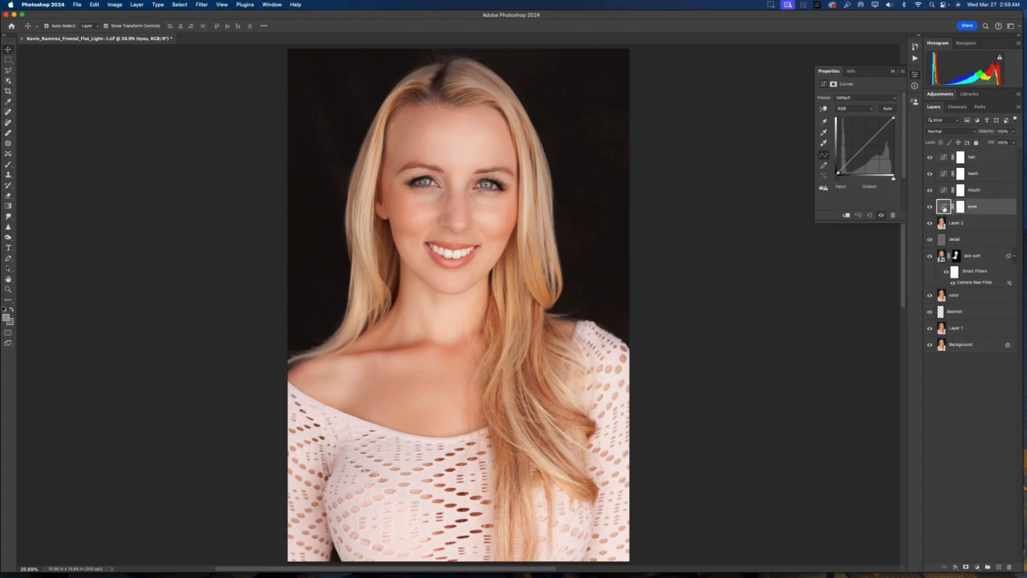
left_click(865, 145)
left_click_drag(866, 145, 860, 141)
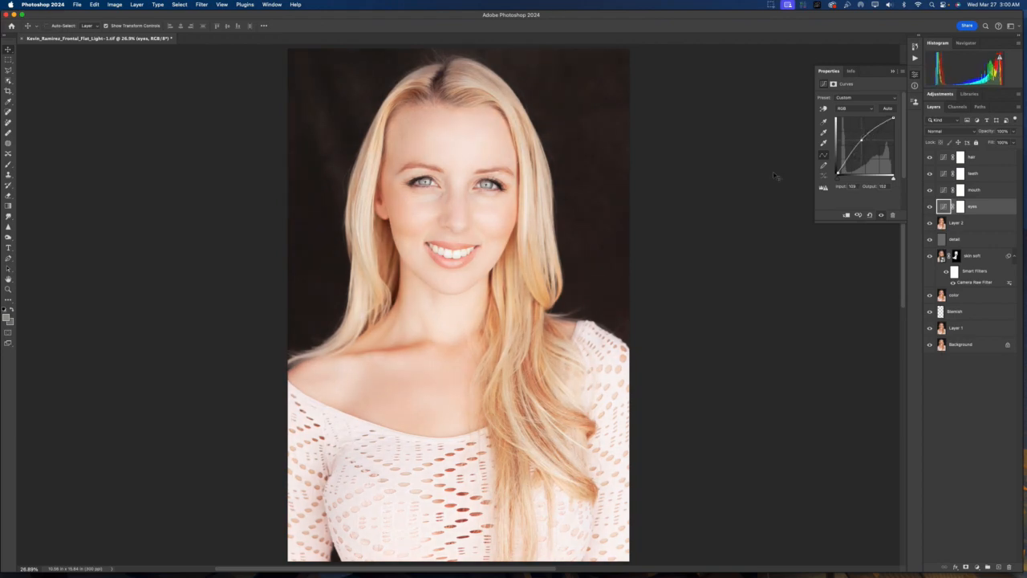
Add contrast to the eyes curve with a lowered shadow point and a midtone point raised to an output of about 163
key("super+plus")
key("super+plus")
key("super+plus")
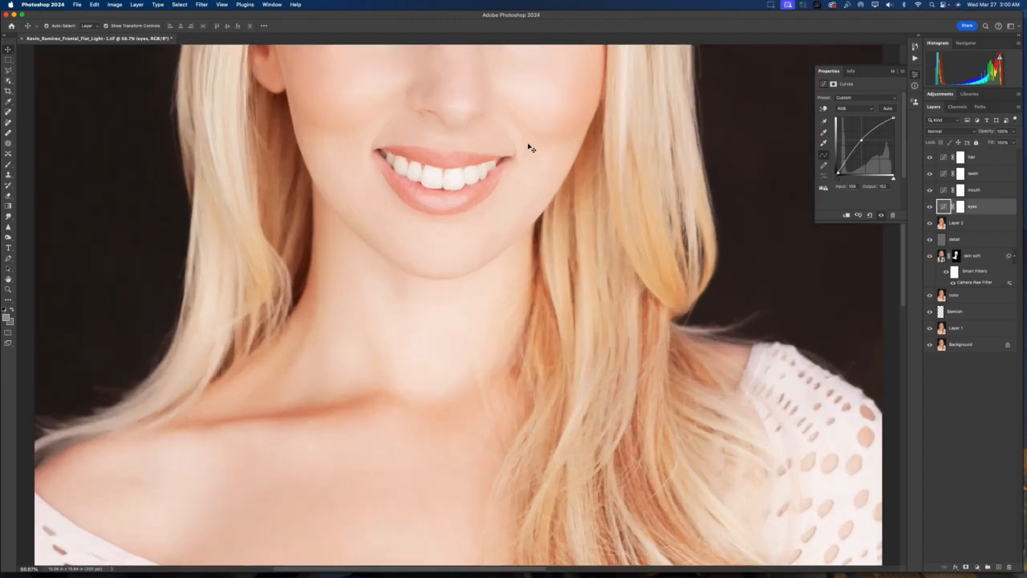
left_click_drag(503, 121, 503, 229)
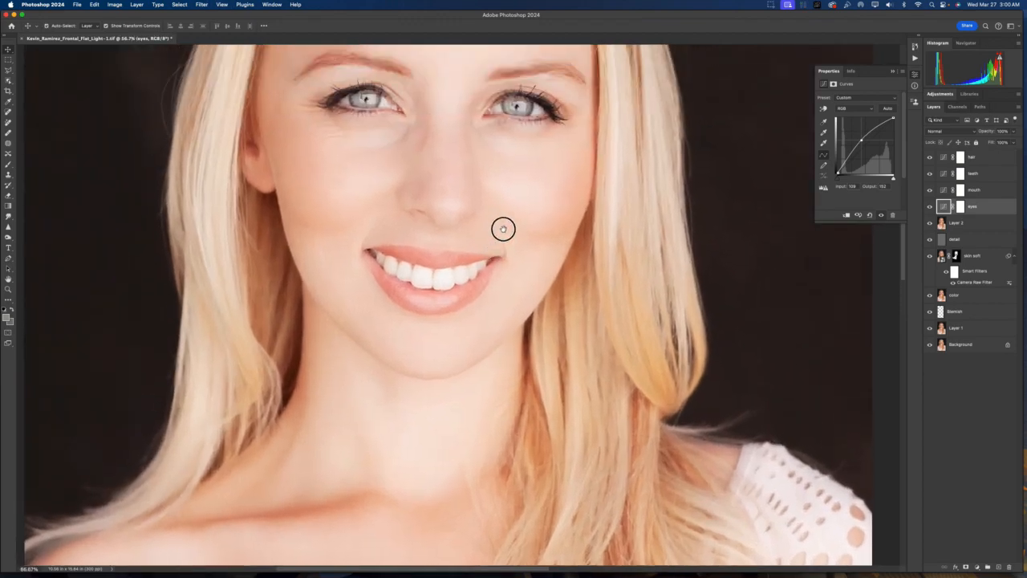
left_click_drag(509, 165, 526, 199)
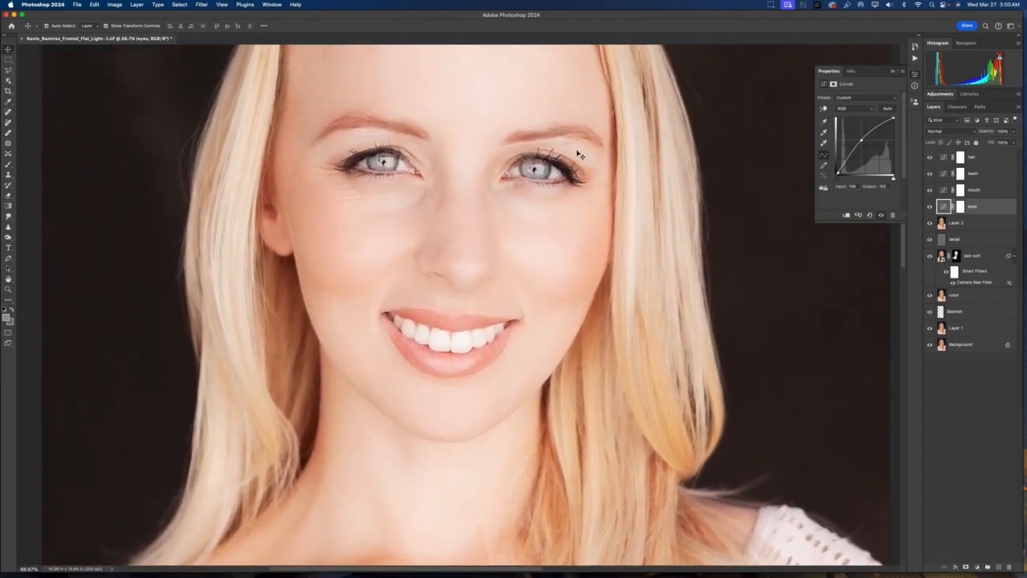
left_click(848, 158)
left_click_drag(848, 158, 848, 160)
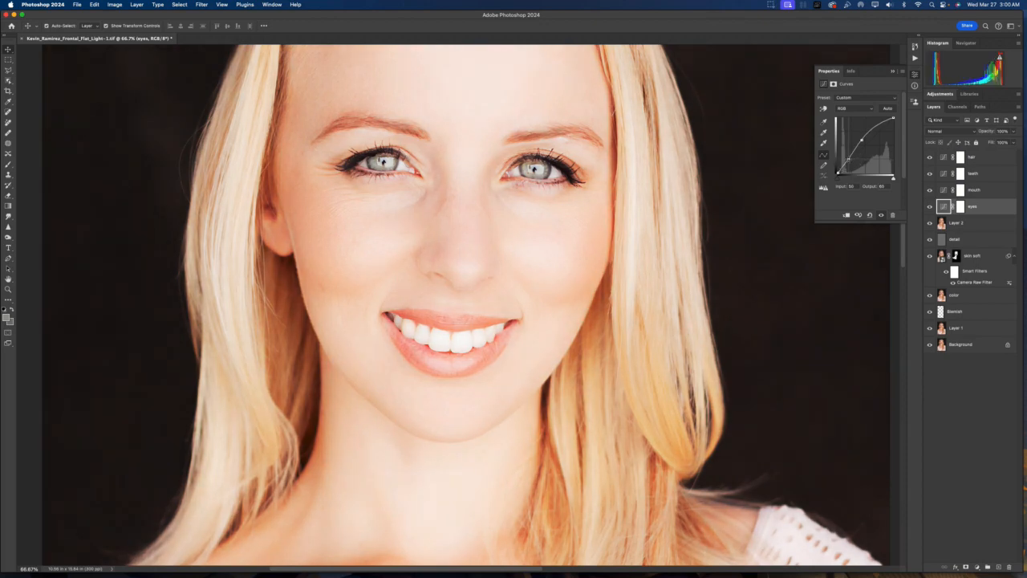
left_click_drag(848, 159, 863, 133)
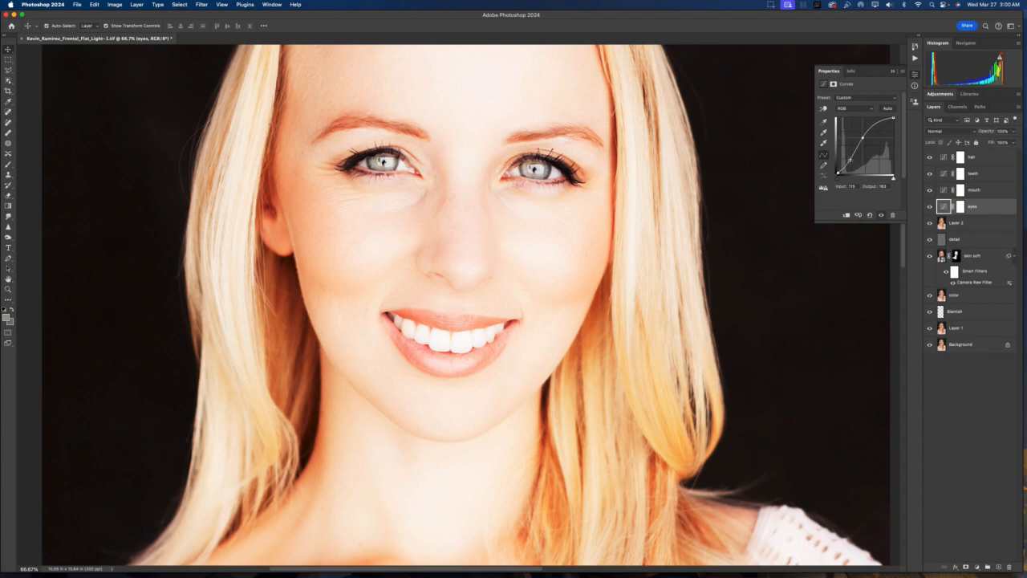
left_click(850, 160)
left_click_drag(850, 160, 848, 160)
Invert the eyes layer's mask to black to hide its brightening effect
left_click(960, 208)
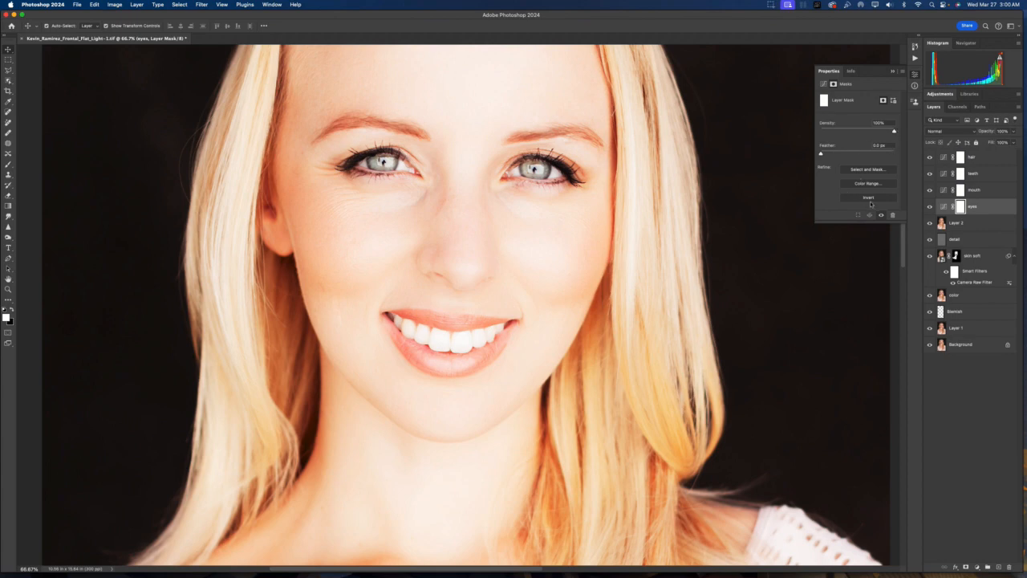
left_click_drag(862, 221, 858, 190)
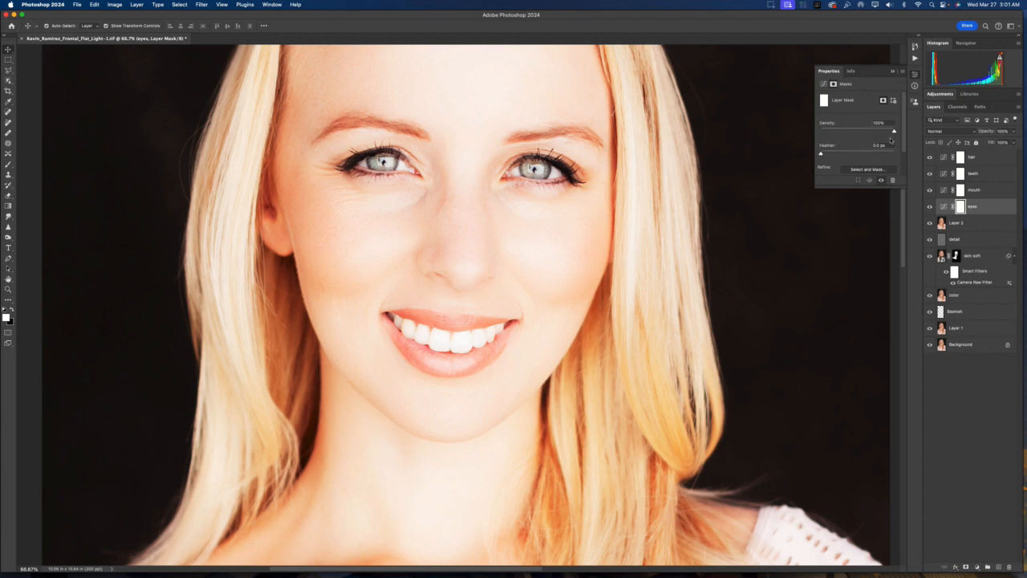
scroll(874, 144, "down", 2)
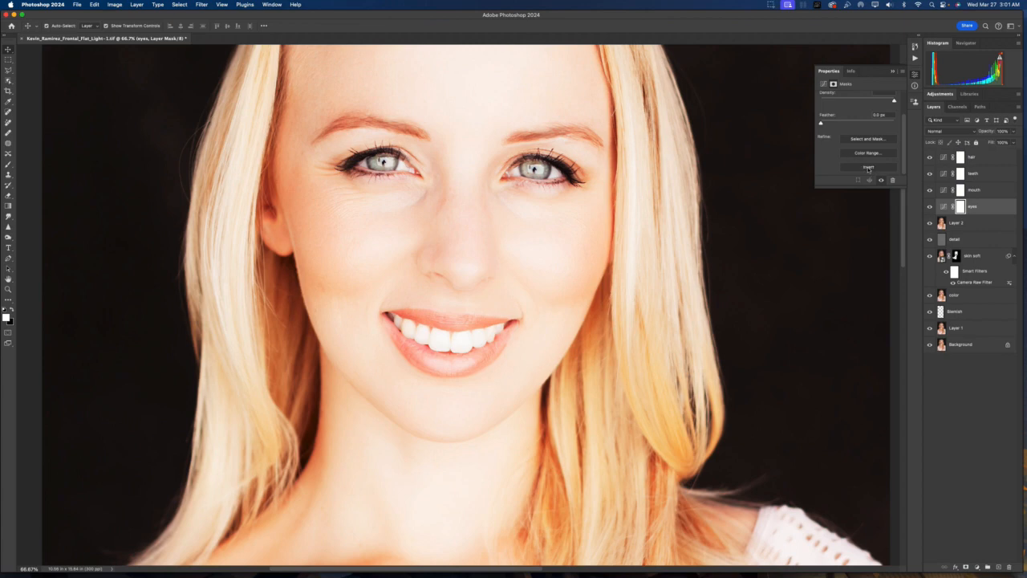
left_click(868, 167)
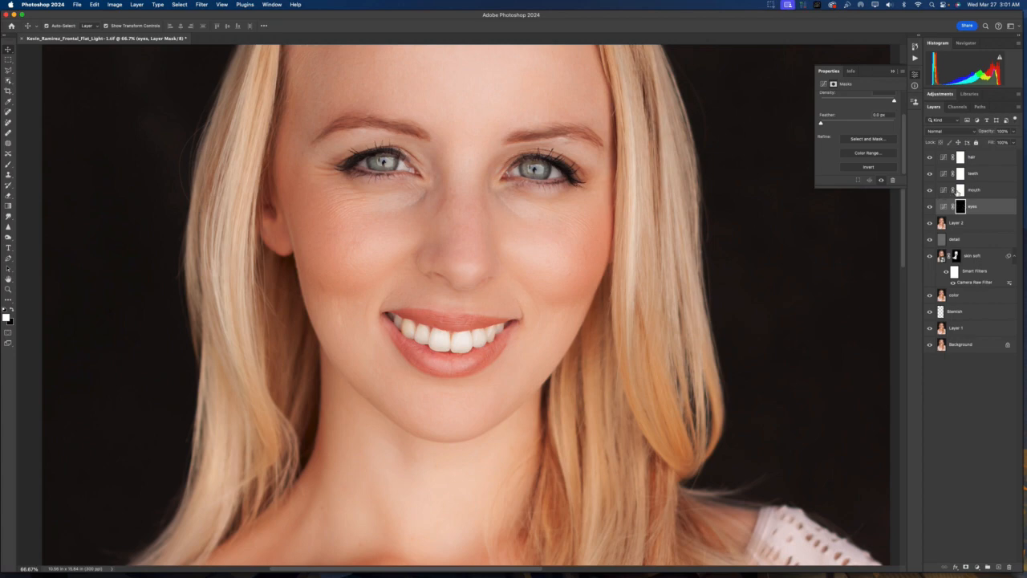
Darken the mouth Curves layer by lowering its RGB midtones, and invert its layer mask to black
left_click(957, 191)
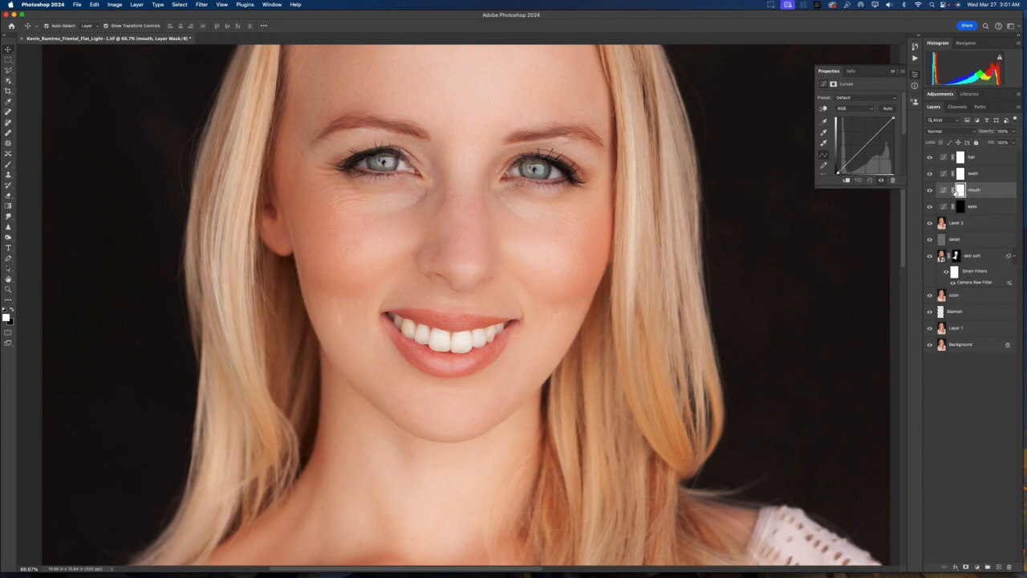
left_click(942, 191)
mouse_move(866, 145)
left_mouse_down()
mouse_move(874, 161)
mouse_move(867, 150)
left_mouse_up()
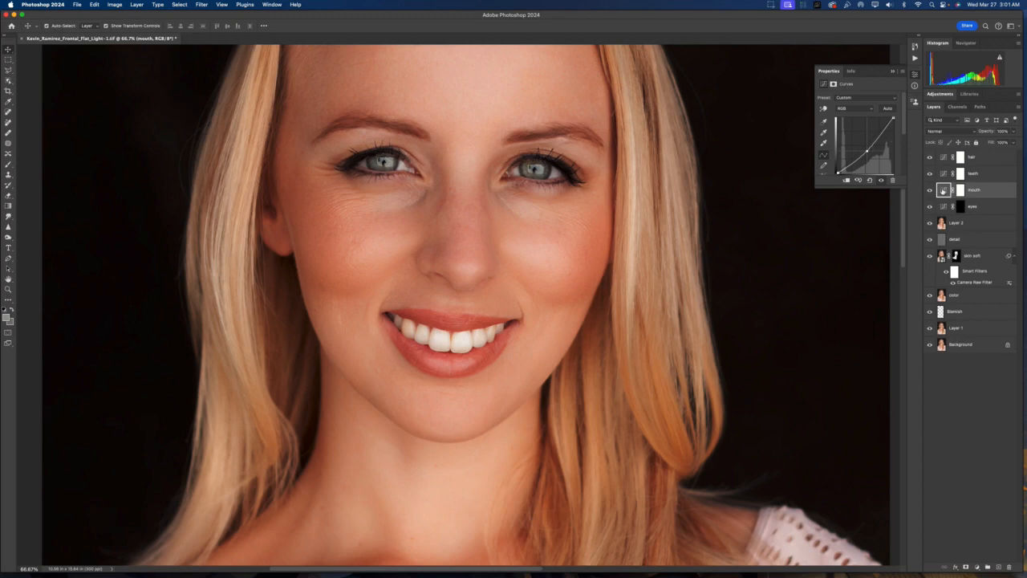
left_click(960, 190)
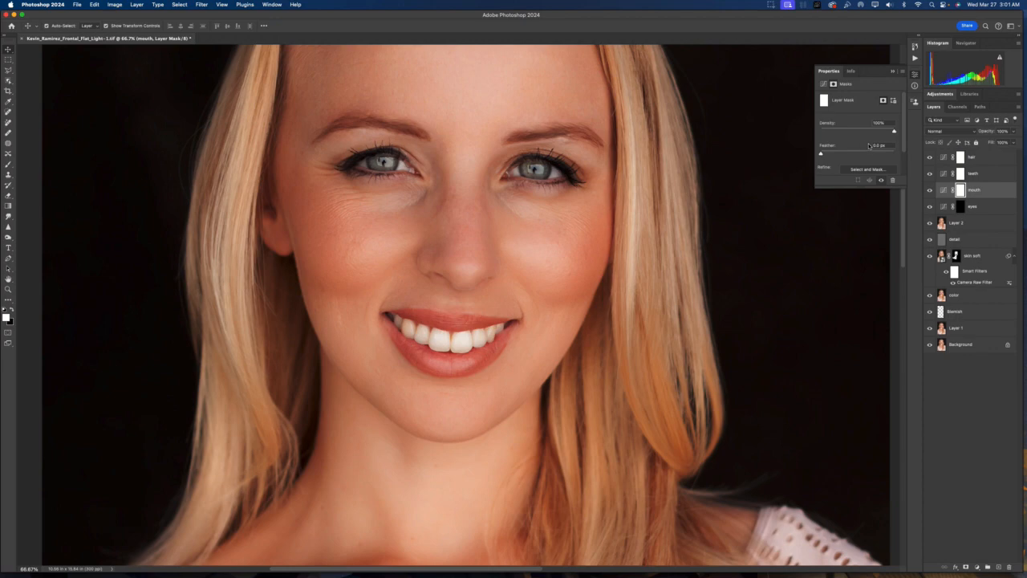
scroll(864, 146, "down", 2)
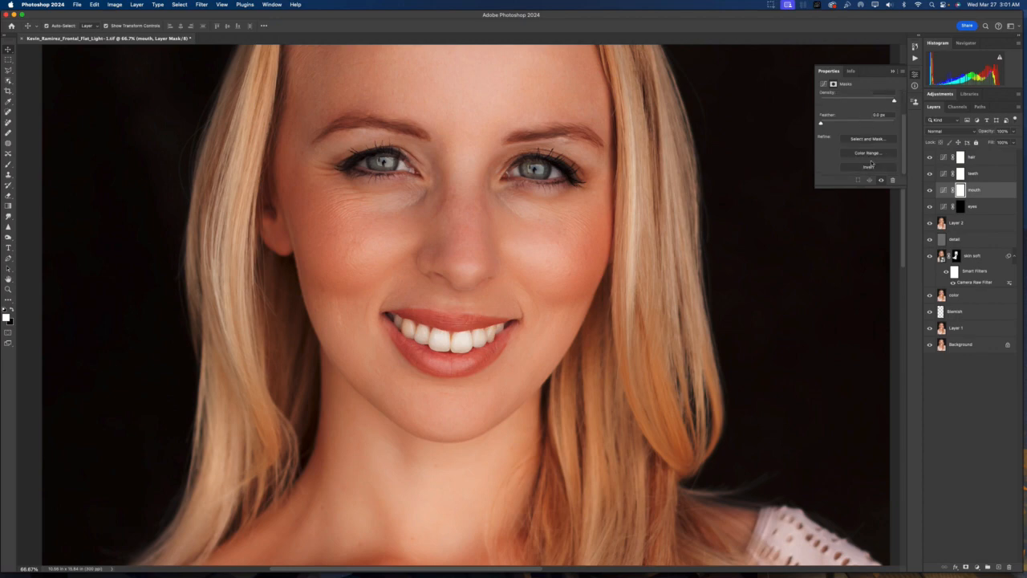
left_click(868, 166)
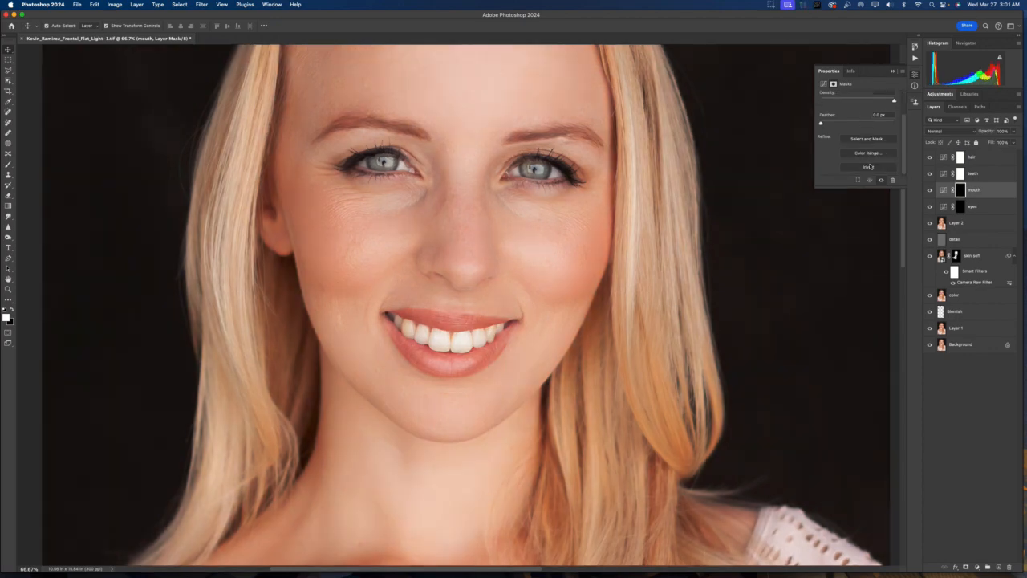
Brighten the teeth Curves layer by slightly raising its RGB midtones, and invert its layer mask to black
left_click(949, 177)
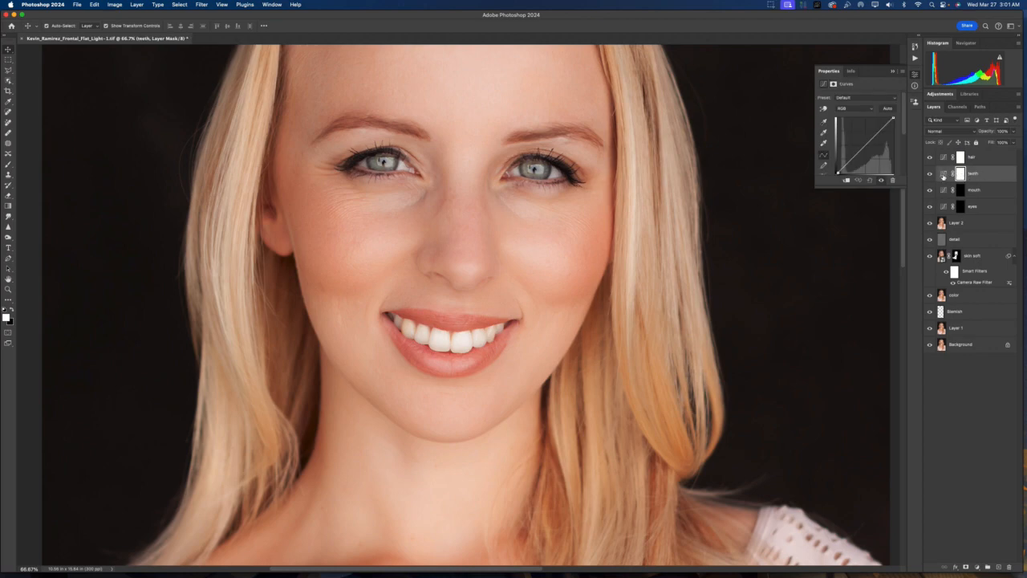
left_click(944, 175)
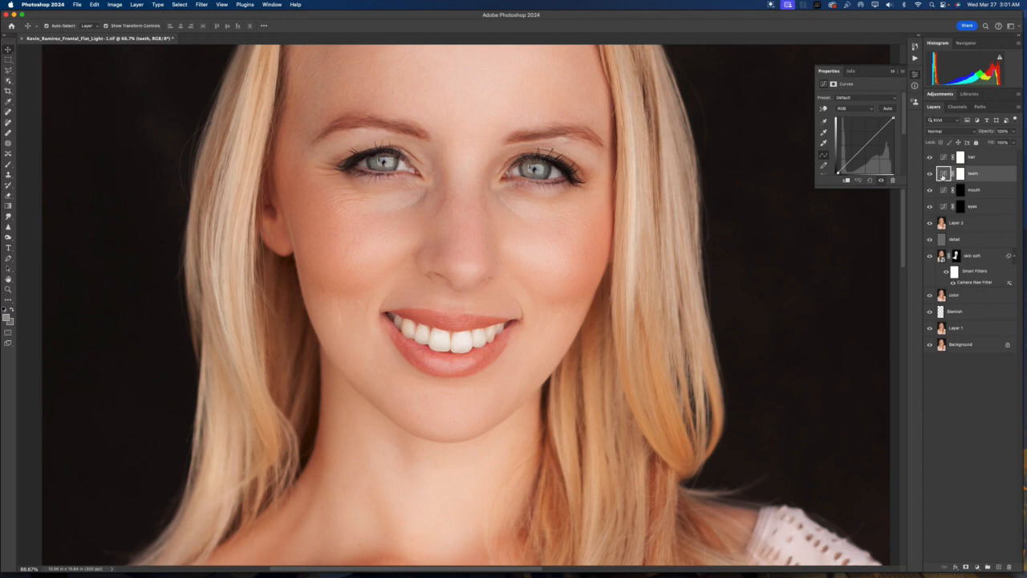
left_click(865, 145)
left_click_drag(866, 144, 864, 144)
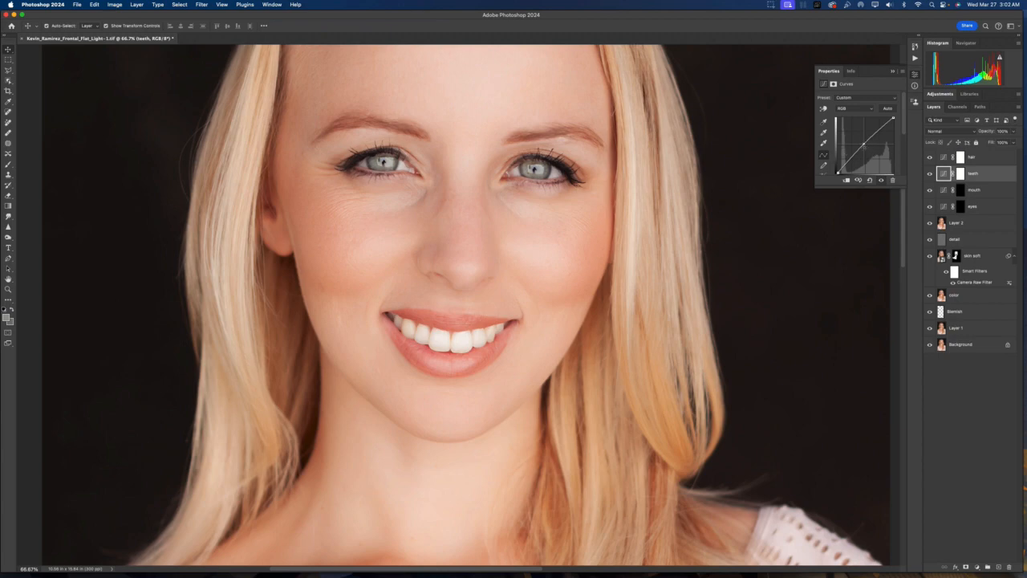
left_click_drag(863, 144, 863, 144)
left_click(961, 174)
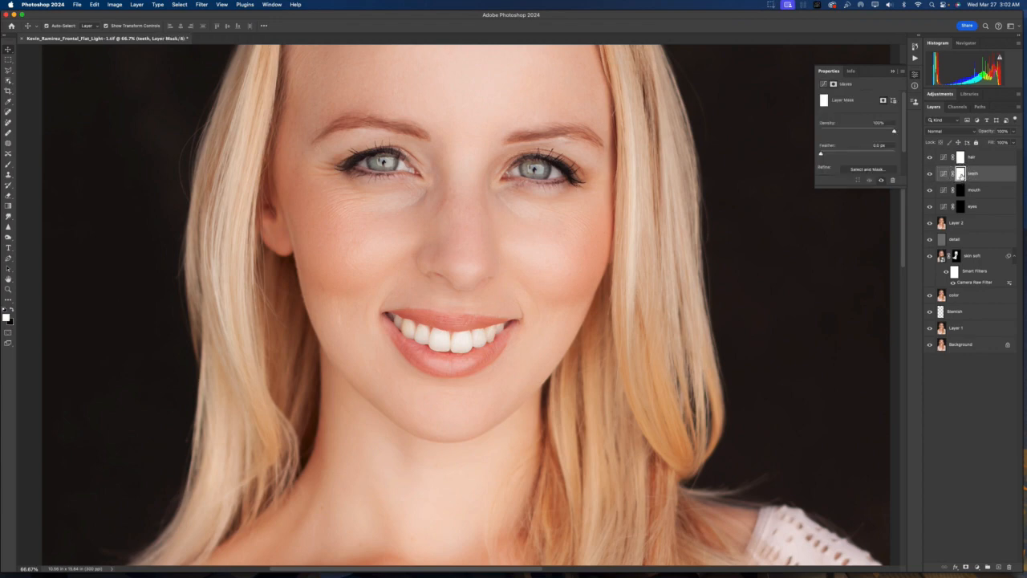
scroll(875, 154, "down", 2)
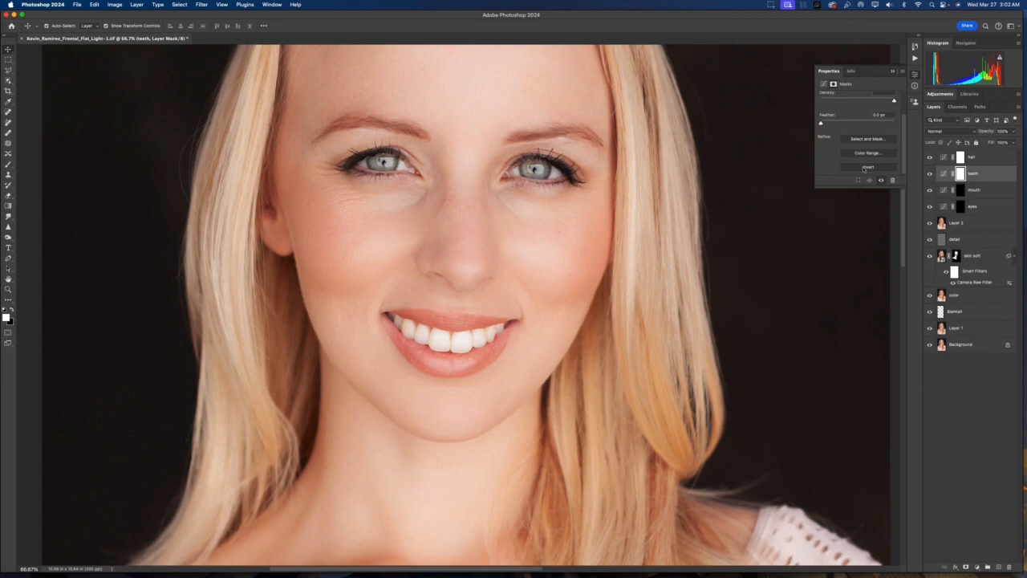
left_click(867, 166)
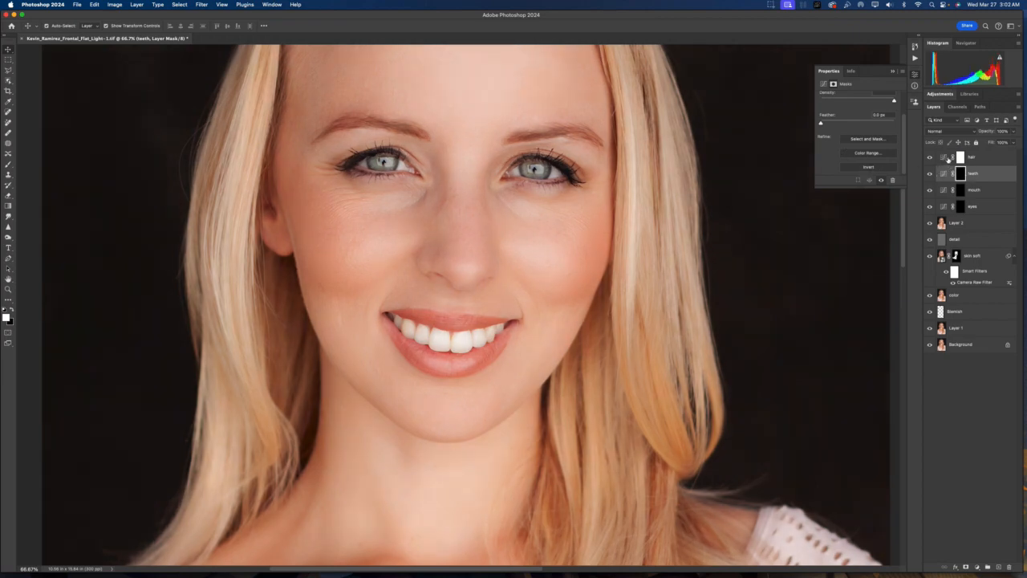
Brighten the hair Curves layer by slightly raising its RGB midtones, and invert its layer mask to black
left_click(969, 159)
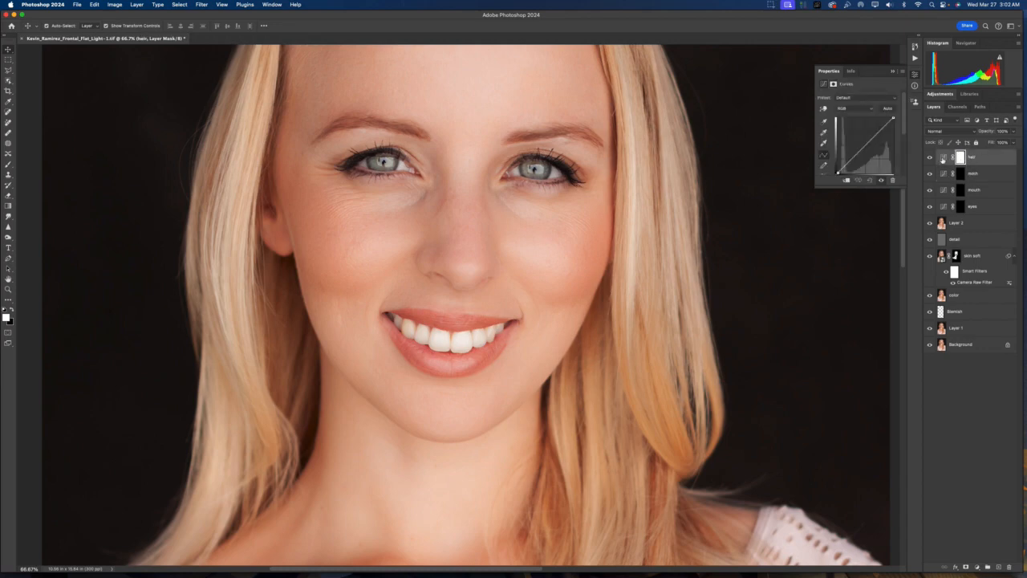
left_click(943, 157)
left_click_drag(864, 144, 863, 142)
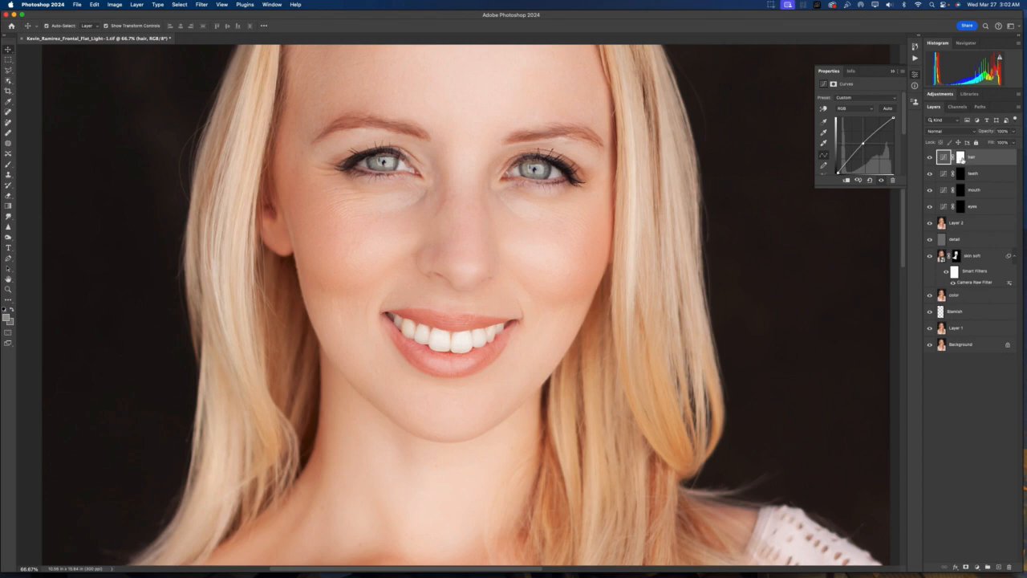
left_click(960, 159)
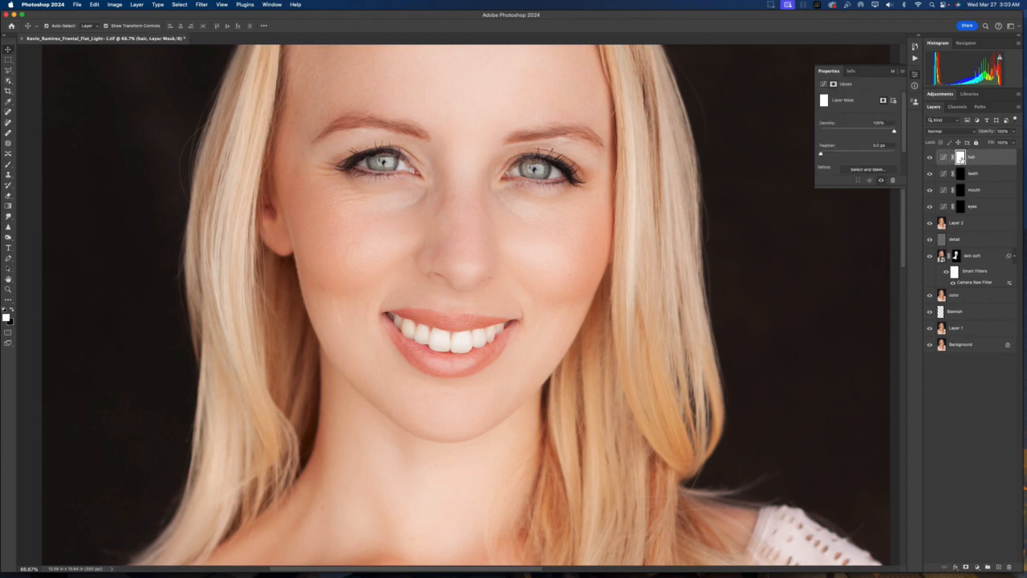
scroll(856, 157, "down", 2)
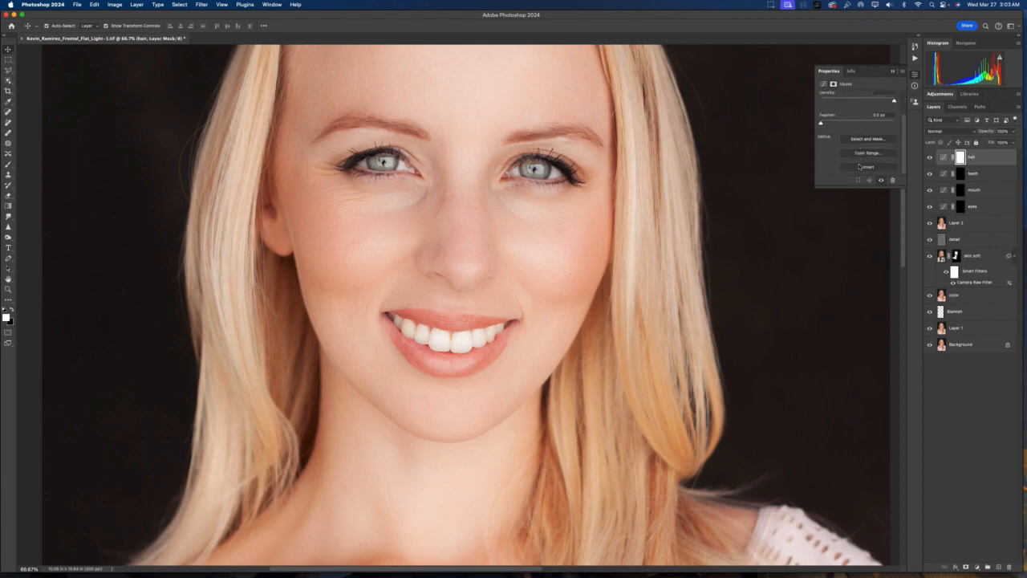
left_click(866, 167)
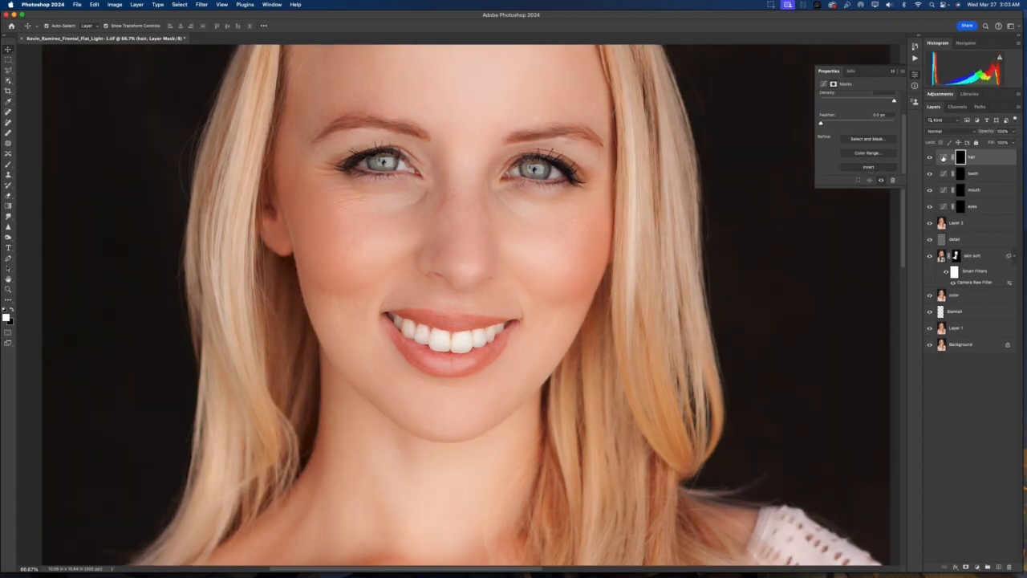
Paint white over both irises on the eyes layer's mask with the Brush at 80% opacity and 70% flow
left_click(943, 157)
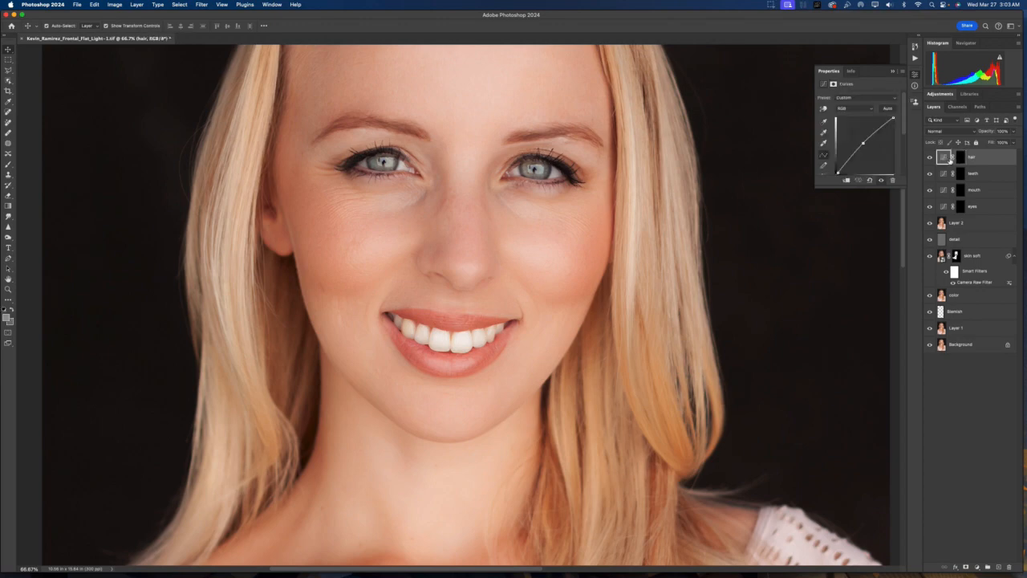
left_click(961, 207)
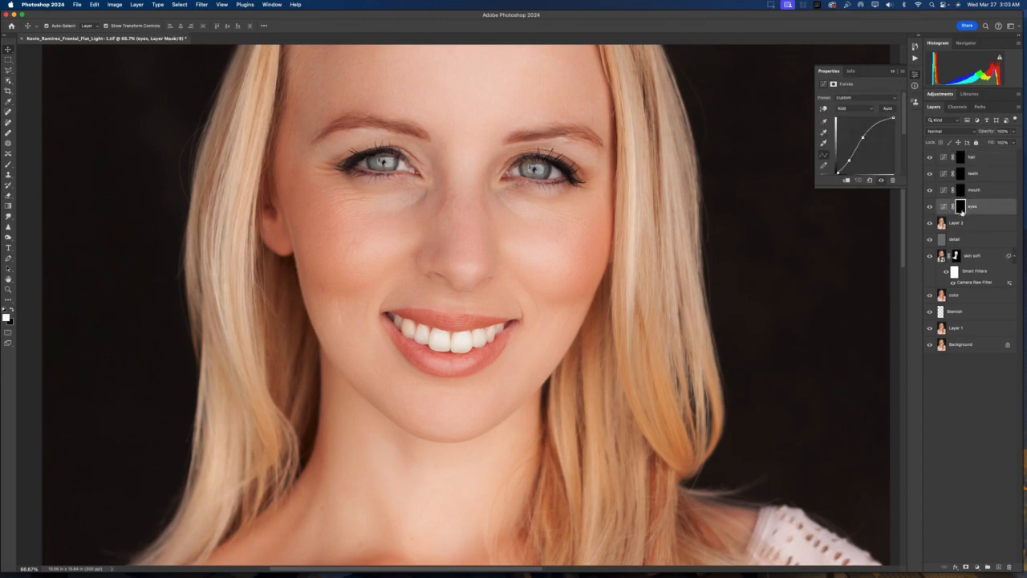
left_click(962, 209)
left_click(914, 74)
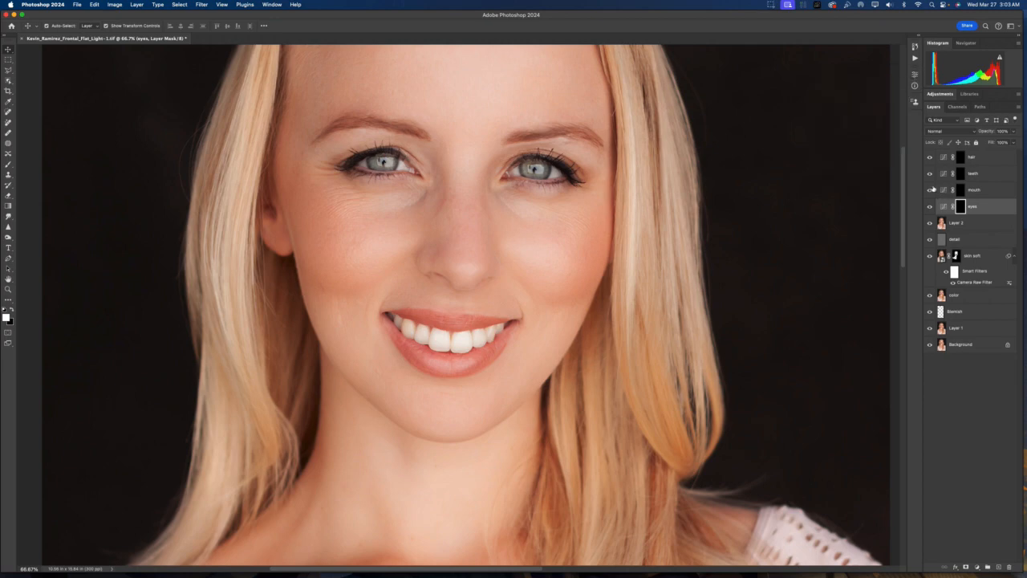
key("b")
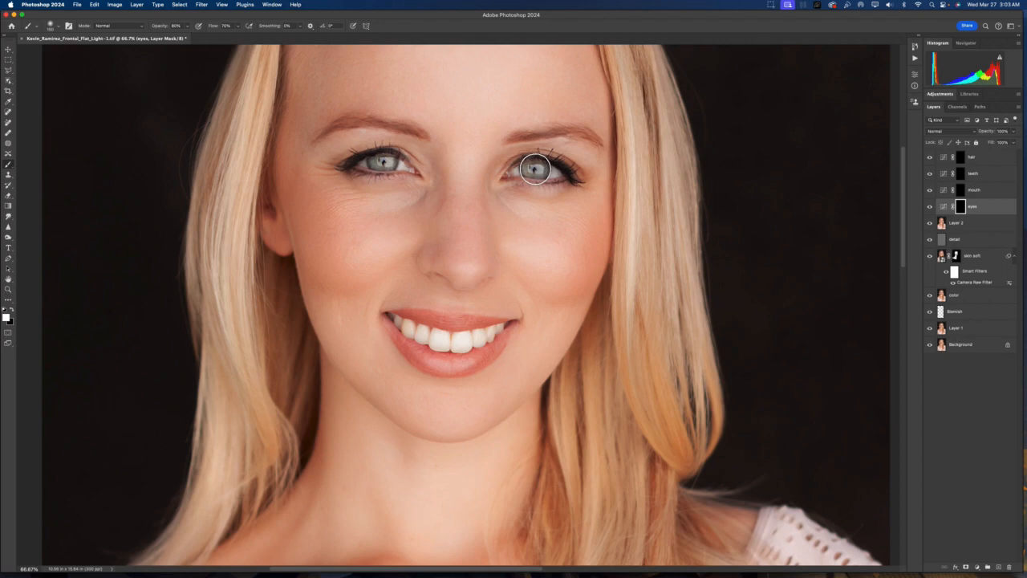
left_click(535, 169)
left_click(535, 168)
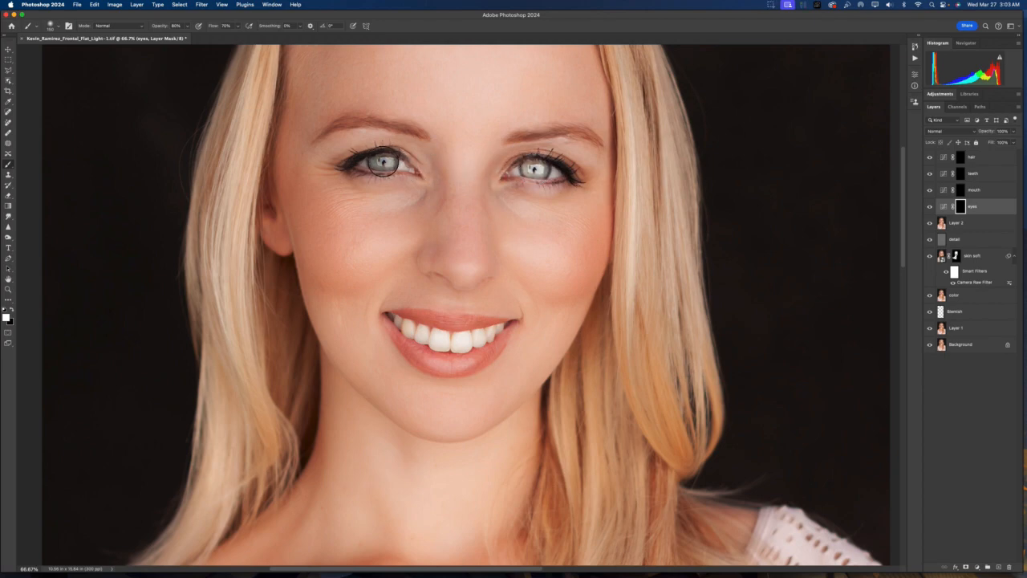
left_click(383, 161)
left_click(384, 162)
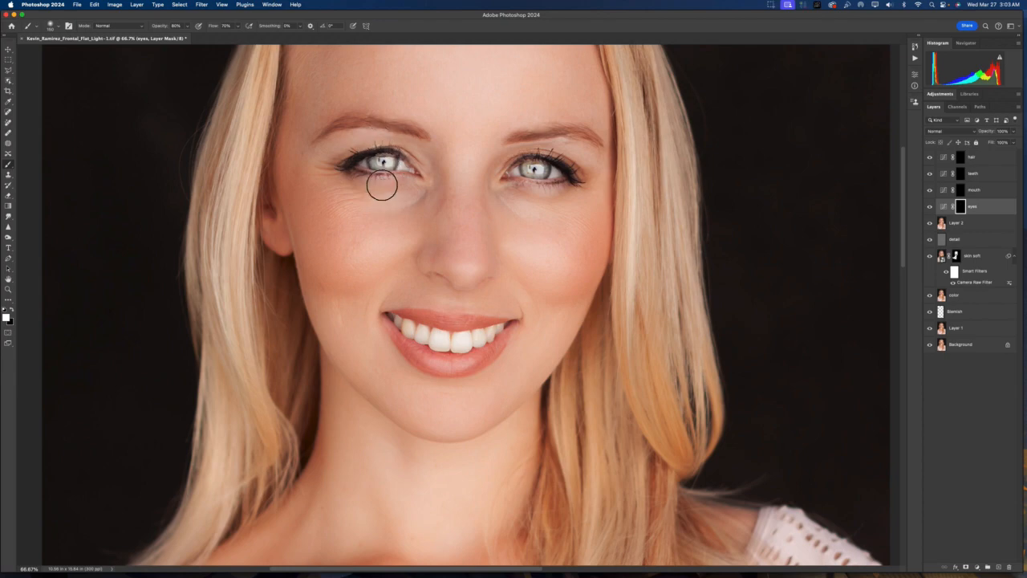
Paint black with a smaller brush on the eyes mask to remove spill around both eyes and over the pupil
key("bracketleft")
key("bracketleft")
key("bracketleft")
key("x")
key("x")
key("x")
key("x")
key("x")
mouse_move(361, 178)
left_mouse_down()
mouse_move(398, 179)
mouse_move(360, 175)
mouse_move(400, 181)
mouse_move(359, 175)
mouse_move(396, 181)
mouse_move(397, 165)
mouse_move(356, 145)
mouse_move(423, 161)
left_mouse_up()
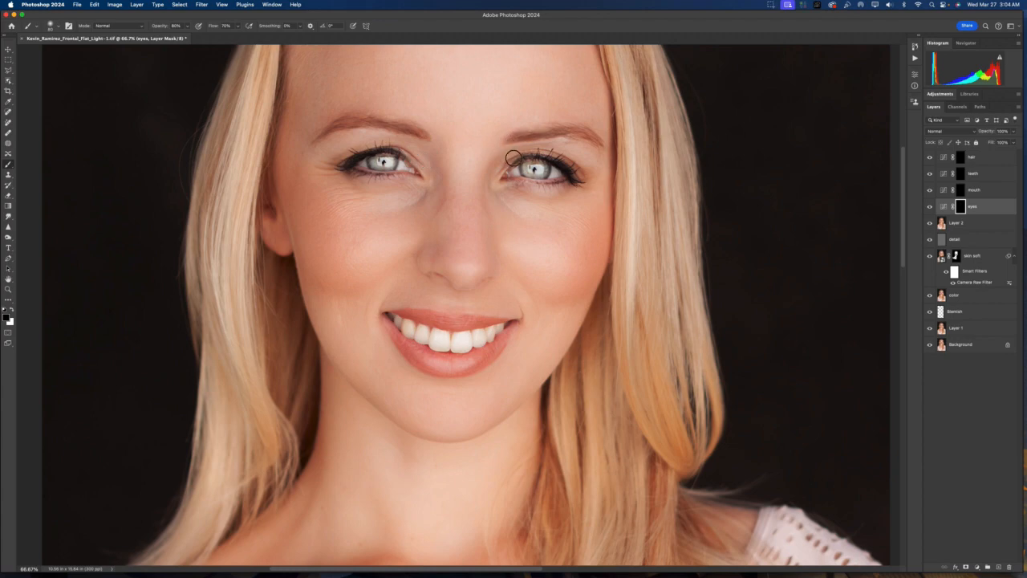
left_click_drag(510, 155, 558, 152)
mouse_move(542, 188)
left_mouse_down()
mouse_move(517, 185)
mouse_move(554, 187)
mouse_move(506, 185)
mouse_move(570, 180)
left_mouse_up()
key("super+plus")
key("super+plus")
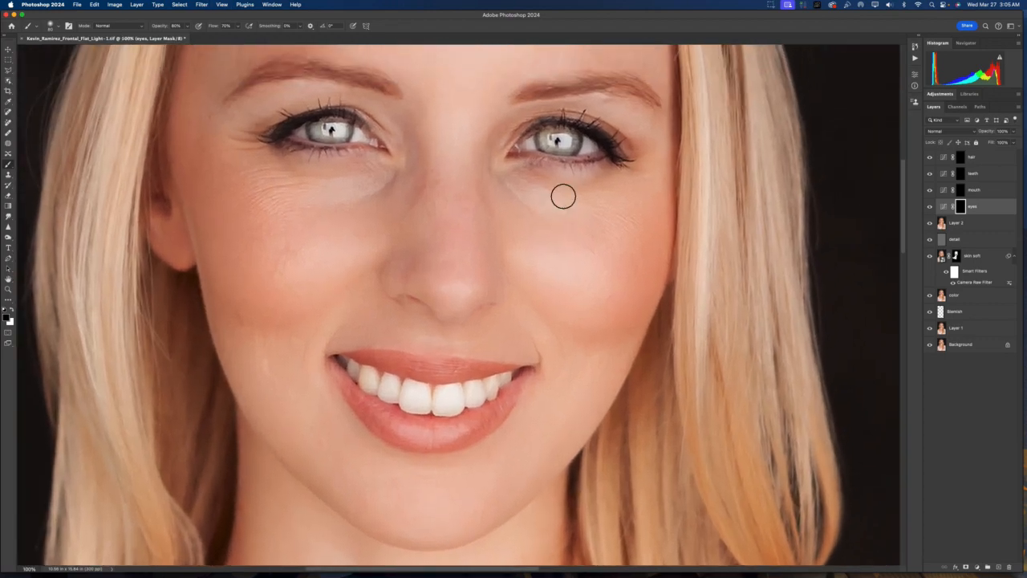
left_click_drag(555, 161, 558, 142)
Set the eyes Curves layer's blend mode to Hard Light and compare the eyes with the layer hidden and shown
left_click(943, 207)
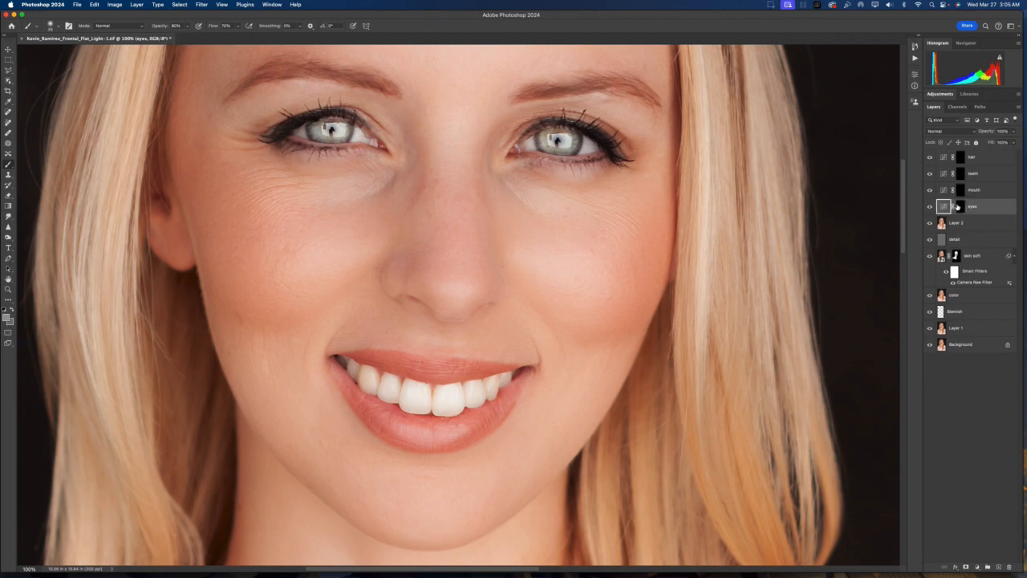
left_click(955, 132)
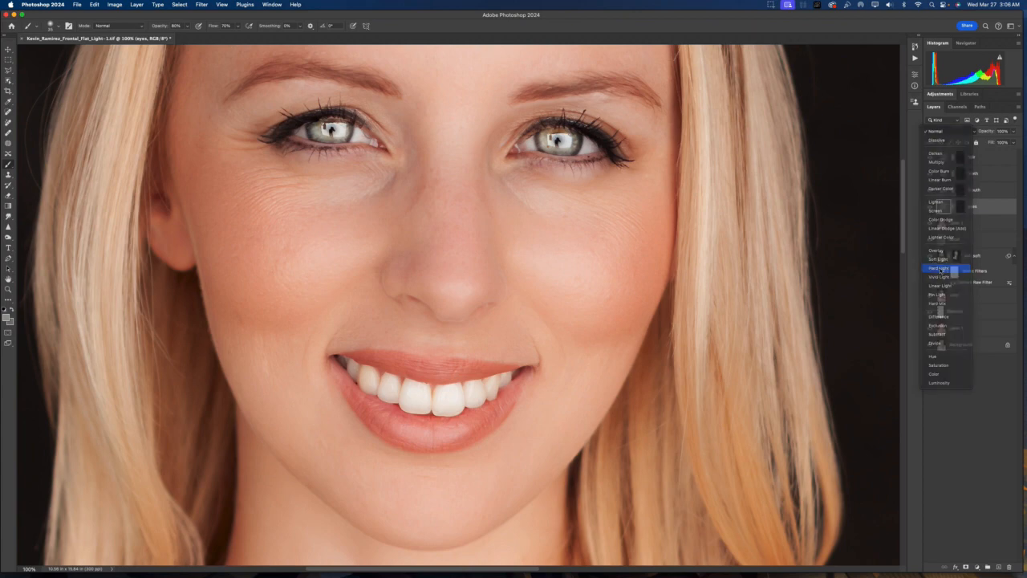
left_click(940, 268)
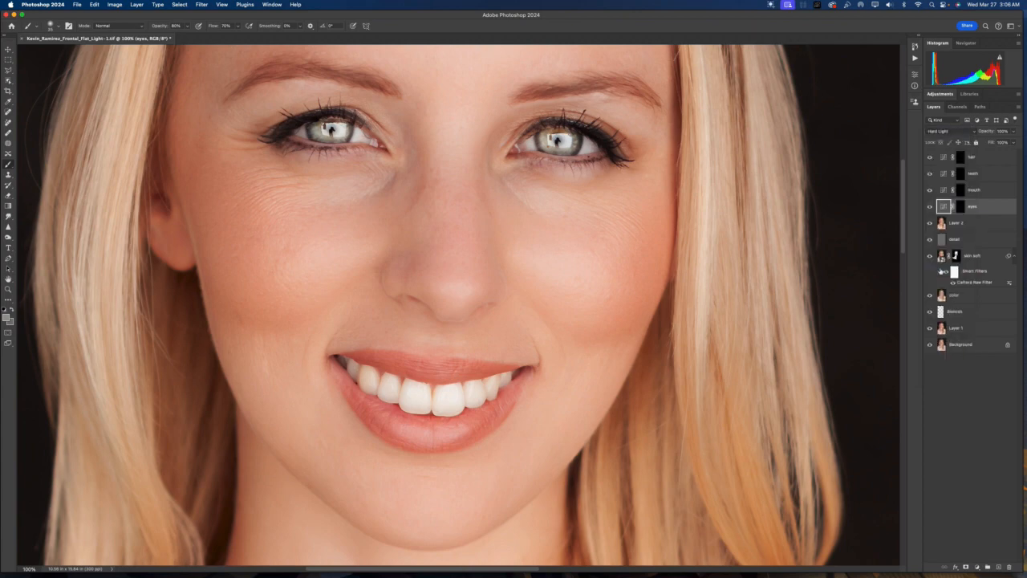
left_click(929, 206)
left_click(930, 206)
left_click(930, 206)
left_click(930, 207)
Reduce the eyes layer's opacity to about 45% to soften the brightening
key("super+minus")
key("super+minus")
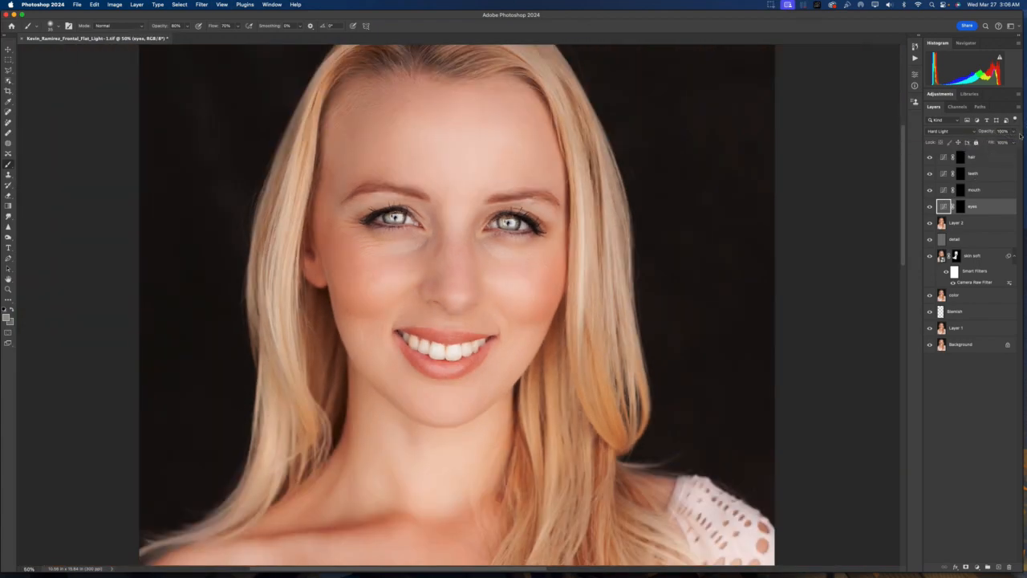
left_click(1013, 133)
left_click_drag(1014, 142, 999, 142)
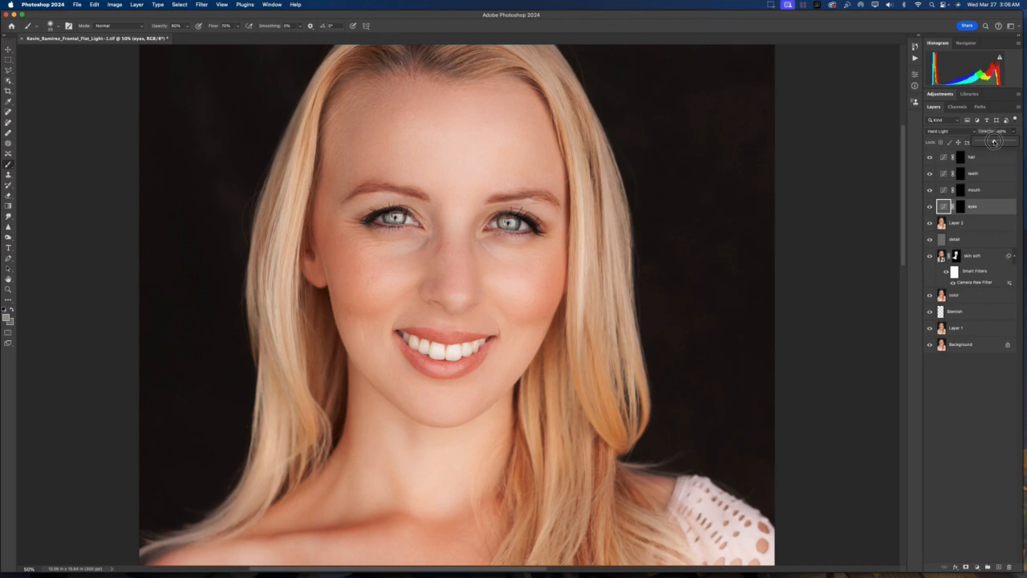
left_click_drag(983, 141, 976, 142)
mouse_move(989, 142)
left_mouse_down()
mouse_move(1013, 142)
mouse_move(990, 142)
left_mouse_up()
left_click_drag(993, 142, 996, 142)
left_click(1012, 134)
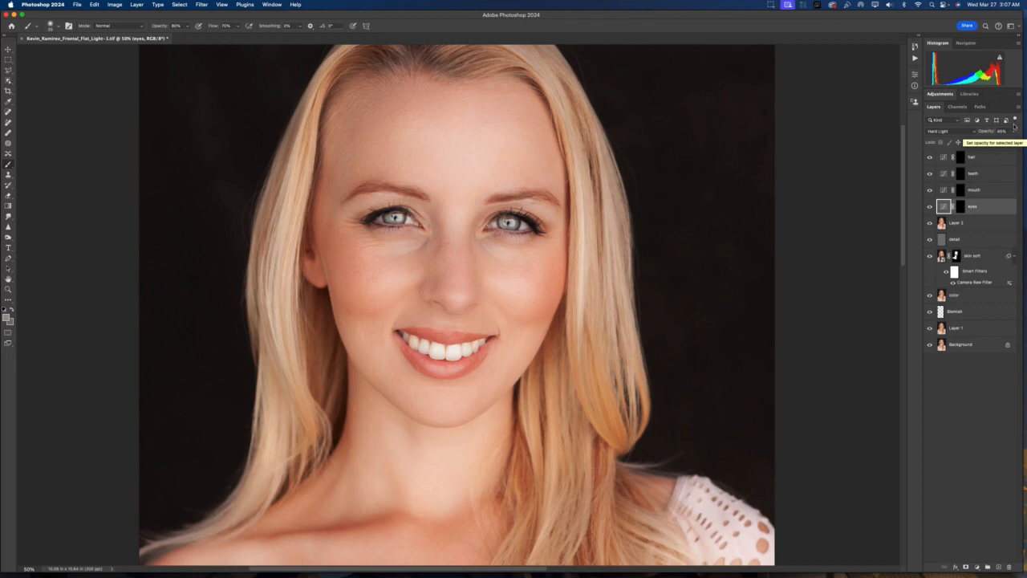
Compare the portrait with the eyes layer hidden and shown at its reduced opacity
left_click(930, 207)
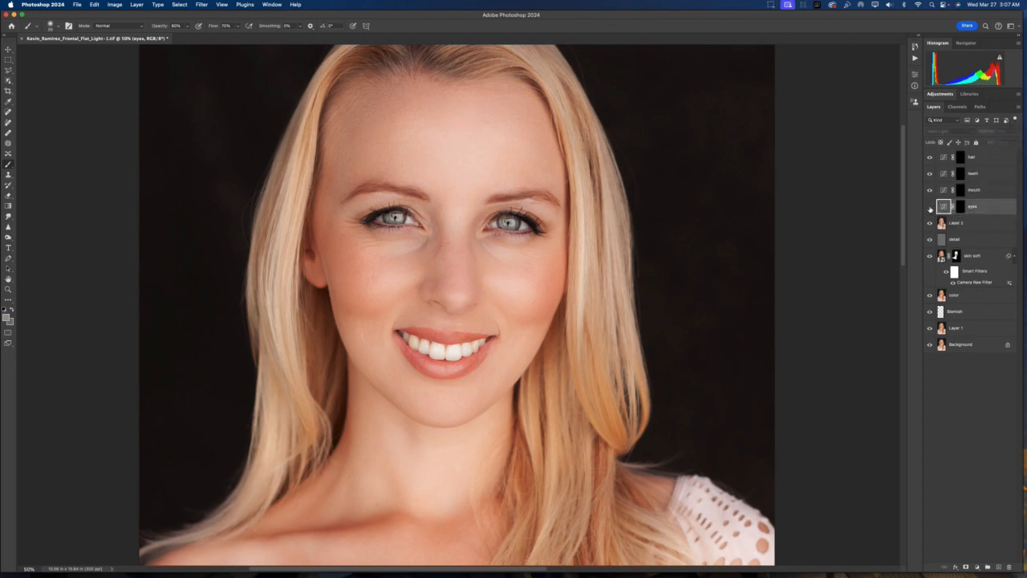
left_click(930, 207)
left_click(930, 207)
left_click(930, 207)
left_click(930, 207)
left_click(930, 209)
Paint white over the upper and lower lips on the mouth layer's mask
left_click(960, 190)
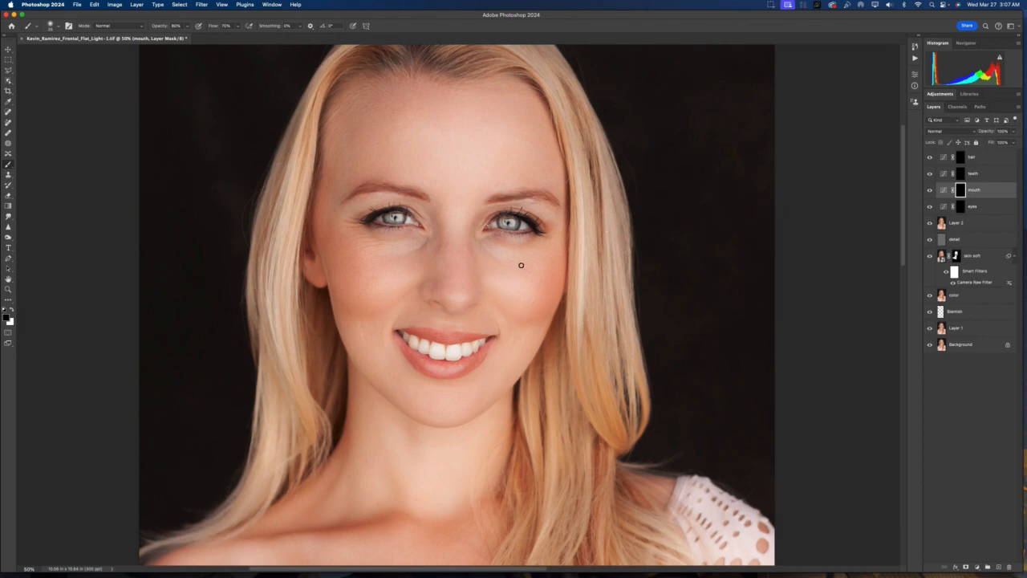
key("x")
left_click_drag(402, 332, 494, 336)
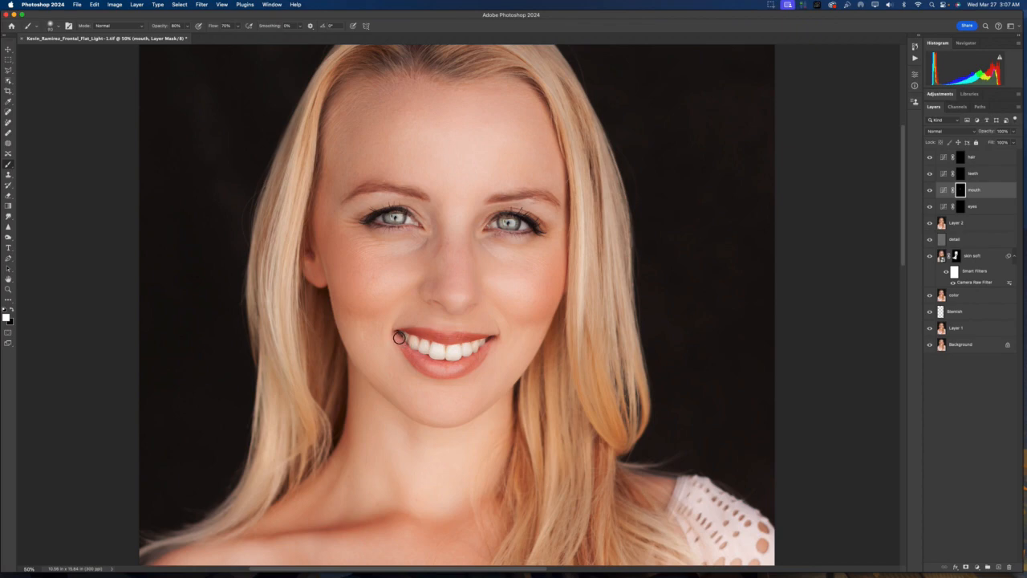
mouse_move(398, 338)
left_mouse_down()
mouse_move(419, 361)
mouse_move(455, 365)
mouse_move(486, 345)
mouse_move(454, 353)
mouse_move(463, 362)
mouse_move(453, 369)
mouse_move(394, 335)
mouse_move(493, 339)
mouse_move(477, 360)
mouse_move(502, 337)
left_mouse_up()
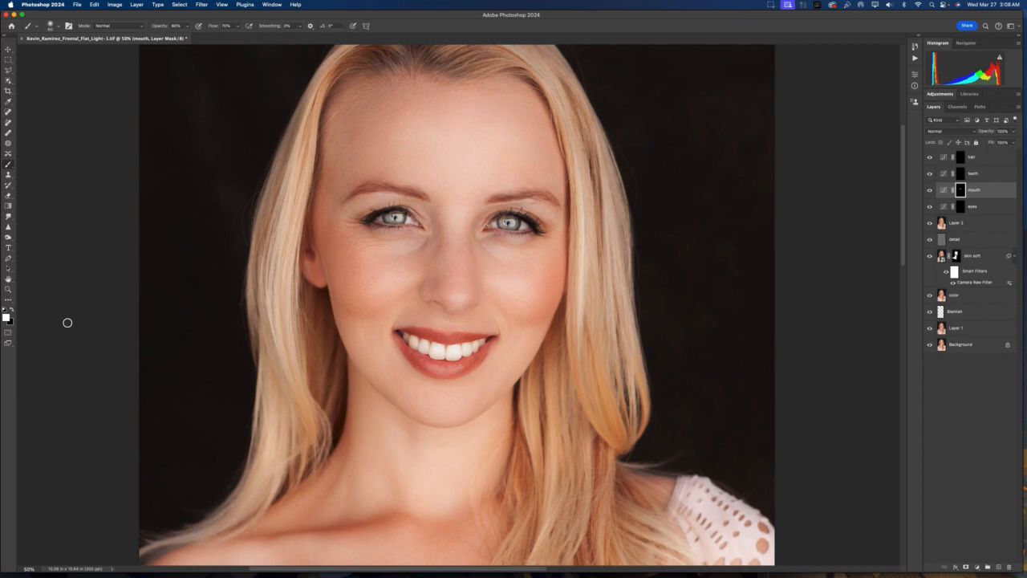
Clean up the mouth mask by painting black over the spill around the lip edges and on the teeth
left_click(11, 309)
mouse_move(502, 332)
left_mouse_down()
mouse_move(391, 329)
mouse_move(398, 326)
mouse_move(399, 363)
mouse_move(393, 351)
mouse_move(408, 372)
mouse_move(464, 378)
left_mouse_up()
mouse_move(460, 383)
left_mouse_down()
mouse_move(487, 360)
mouse_move(474, 328)
mouse_move(486, 328)
mouse_move(451, 354)
mouse_move(406, 337)
left_mouse_up()
left_click_drag(463, 350, 487, 339)
Compare the lips with the mouth layer hidden and shown
left_click(930, 190)
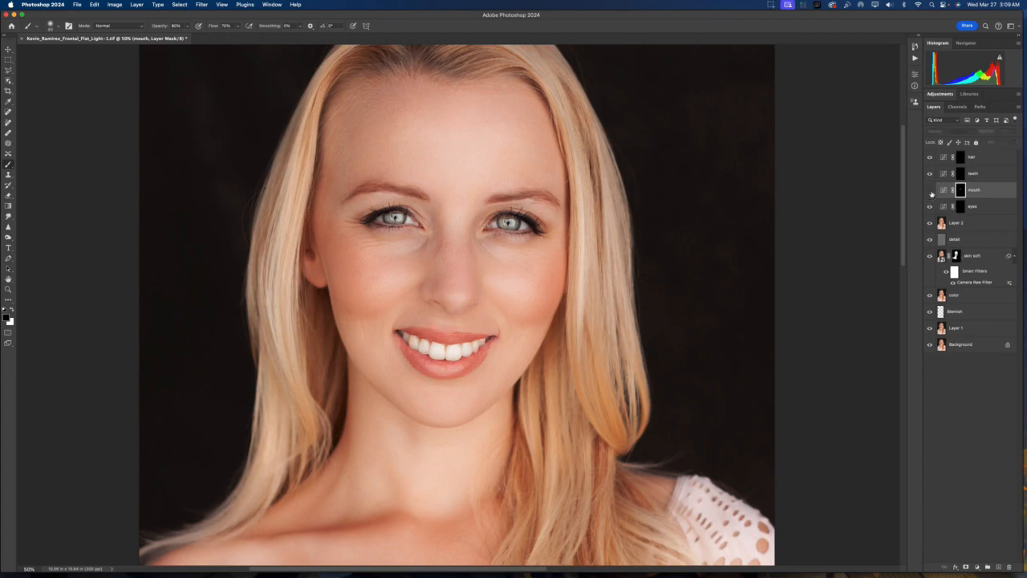
left_click(930, 190)
left_click(929, 190)
left_click(930, 191)
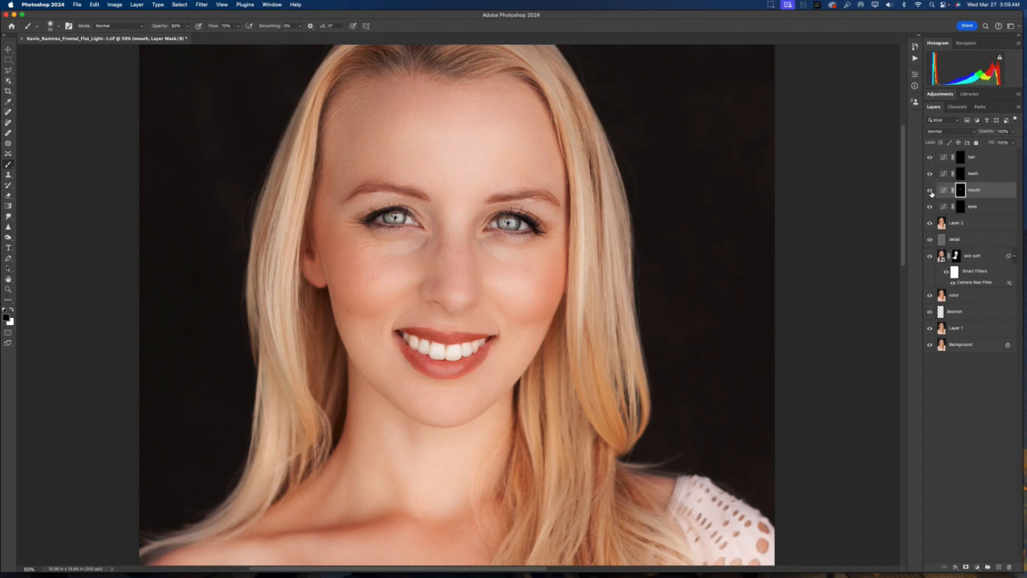
left_click(930, 190)
left_click(929, 190)
Preview the blend modes from Darken through Luminosity on the mouth Curves adjustment and set it to Soft Light
left_click(944, 190)
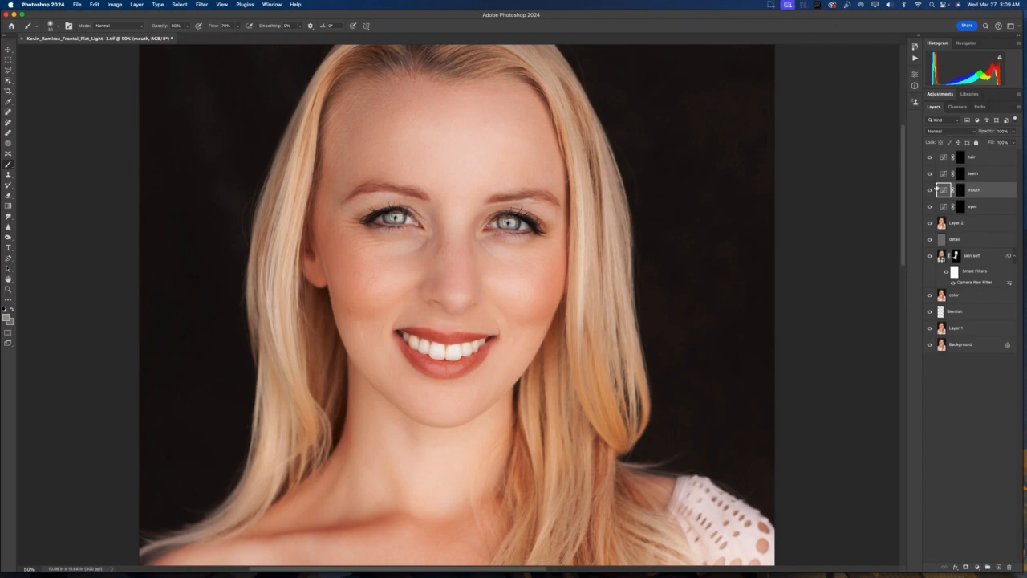
left_click(945, 132)
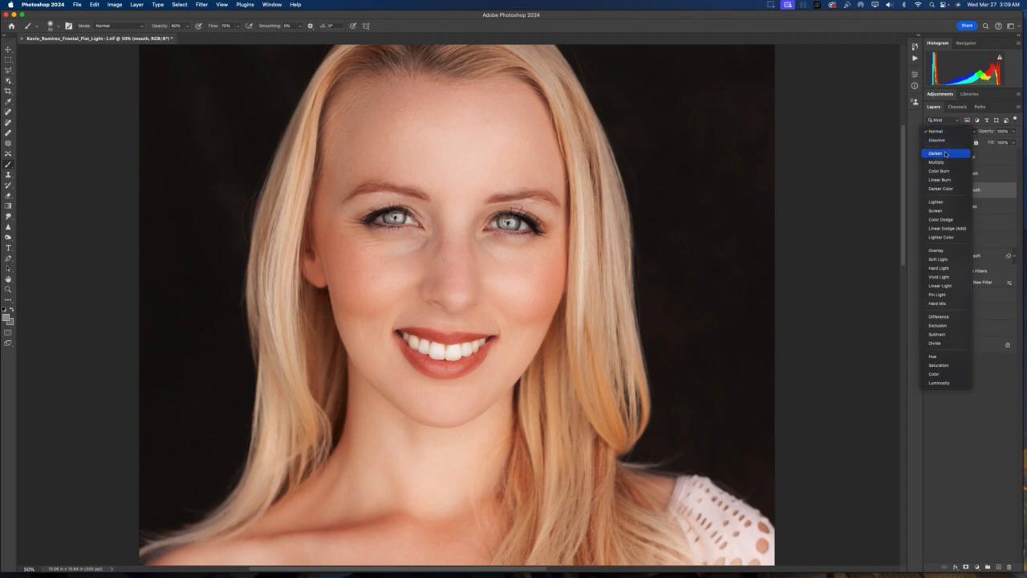
key("Down")
key("Down")
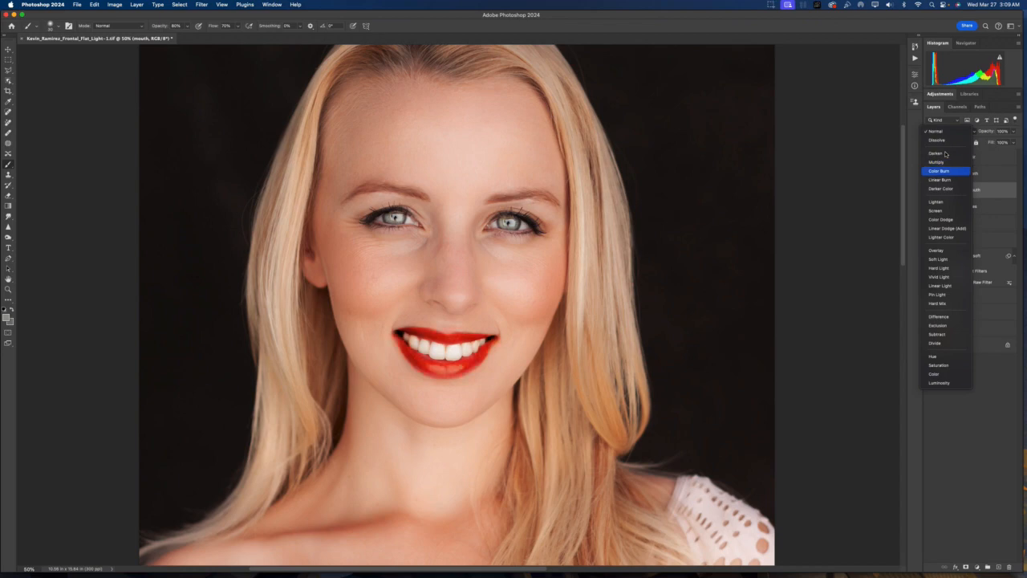
key("Up")
key("Down")
key("Down")
key("Down")
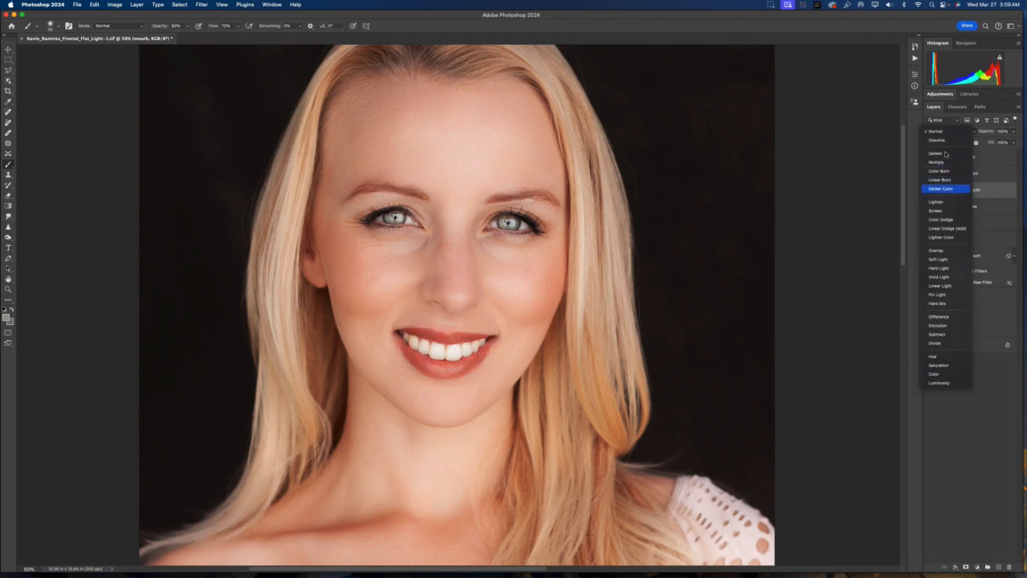
key("Down")
key("Down")
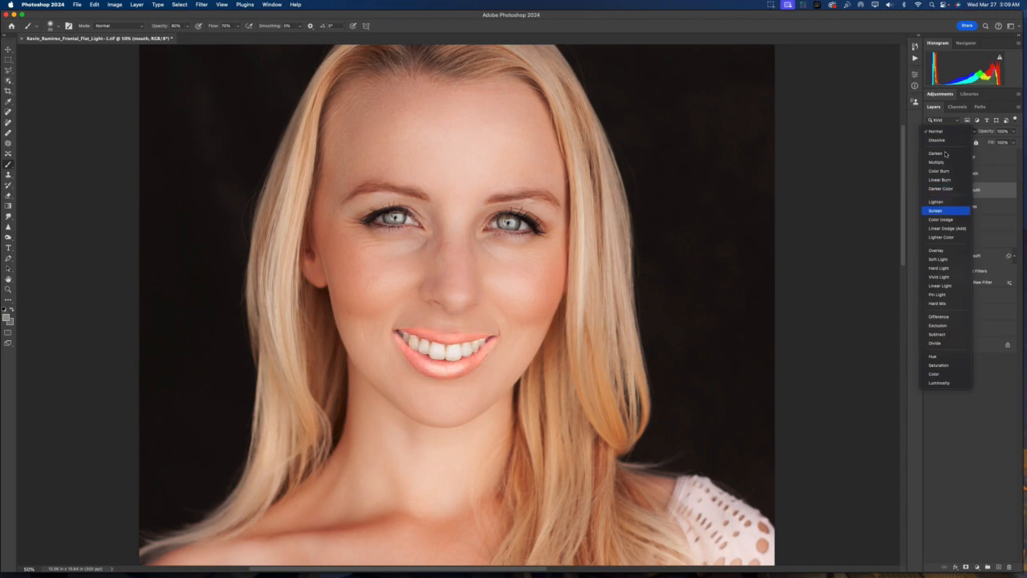
key("Up")
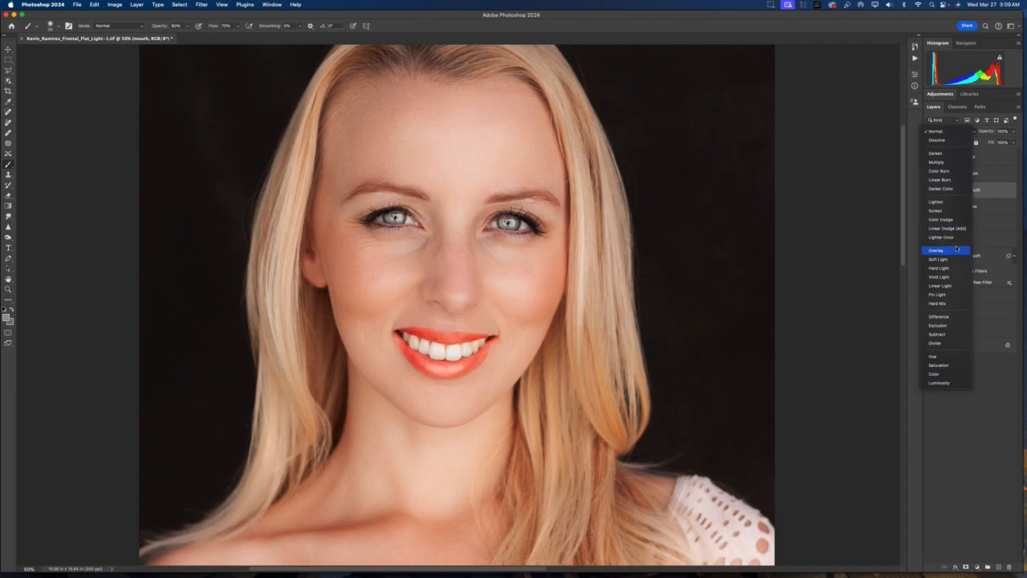
key("Up")
key("Down")
key("Down")
key("Down")
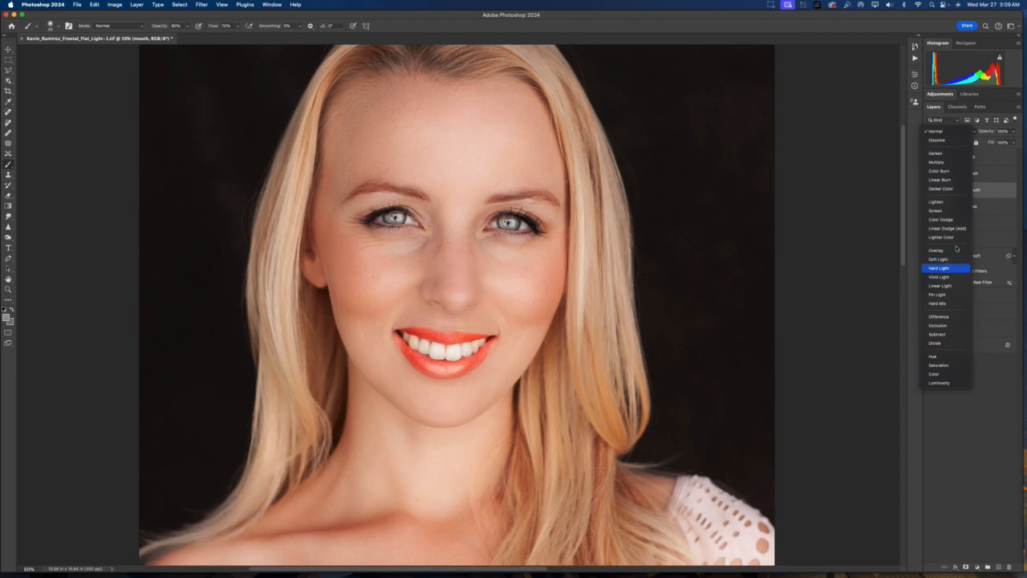
key("Down")
key("Down")
key("Down")
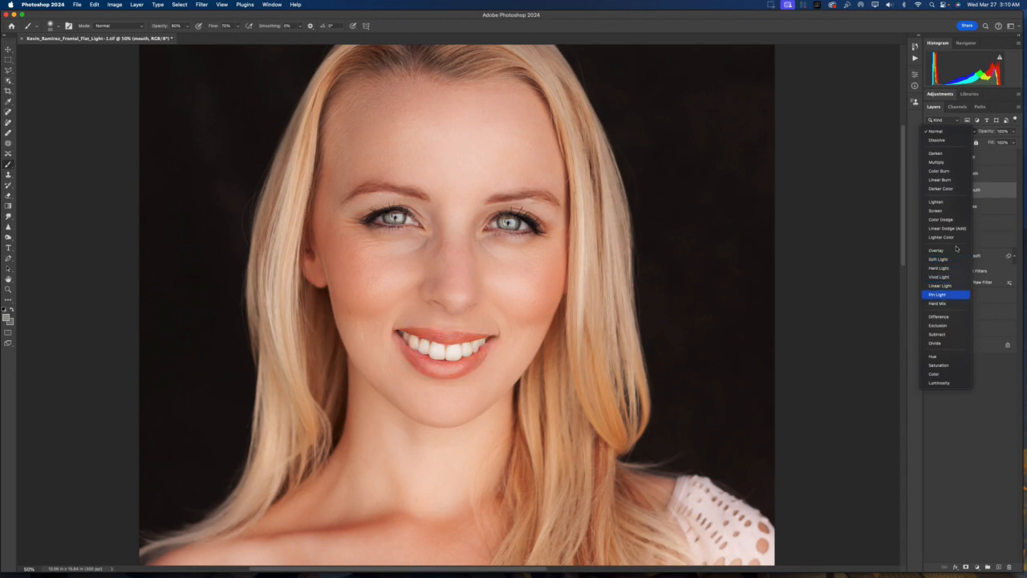
key("Down")
key("Down")
key("Down")
key("Down")
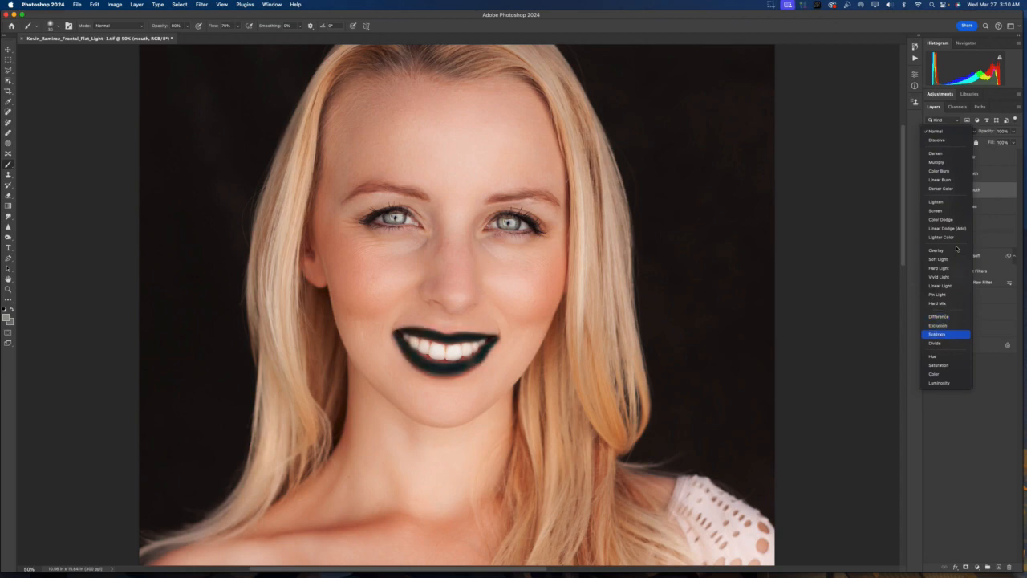
key("Down")
key("Down")
key("Down")
key("Down")
key("Down")
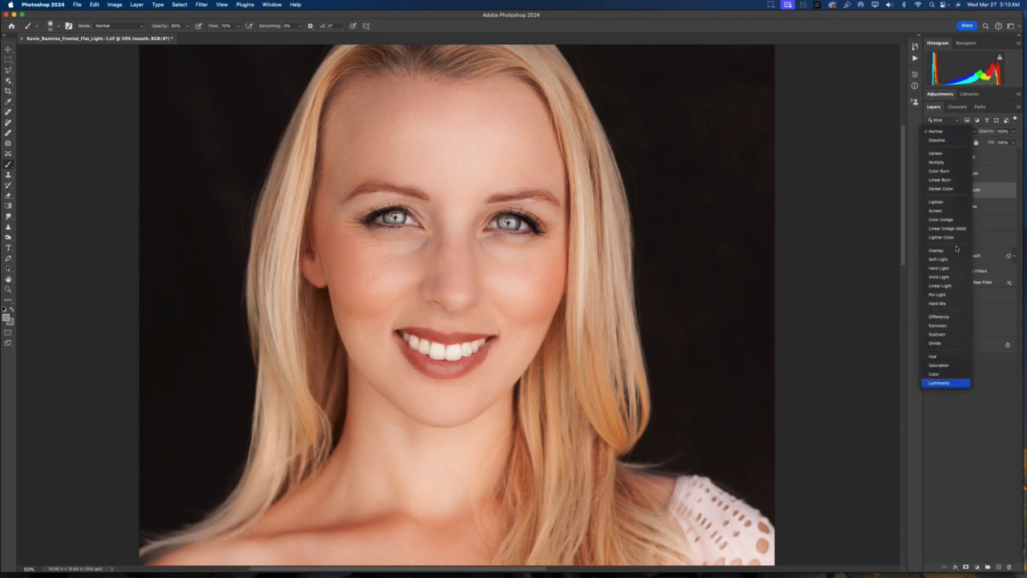
key("Up")
key("Up")
key("Up")
key("Up")
key("Up")
key("Up")
key("Up")
key("Up")
key("Up")
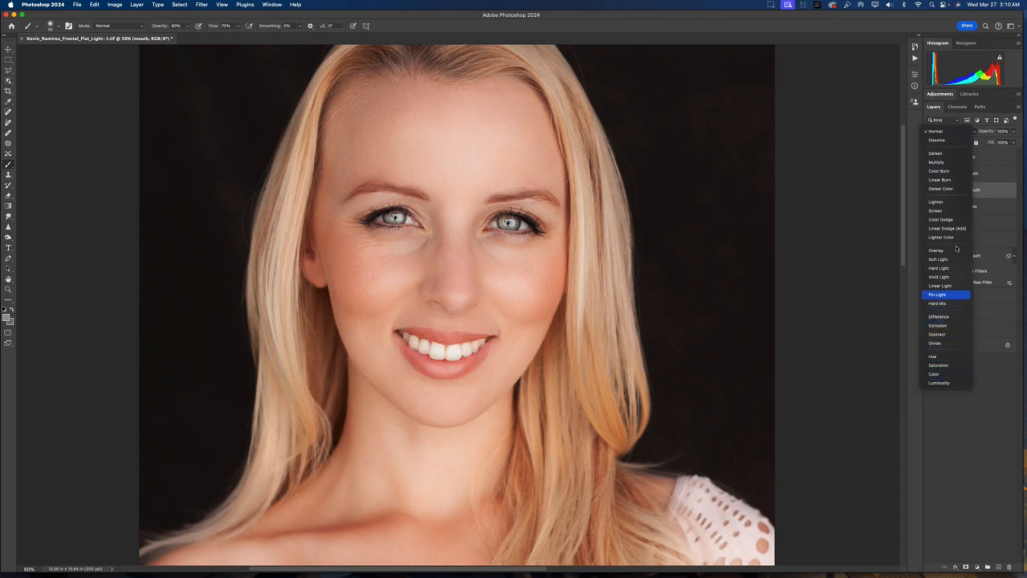
key("Up")
key("Up")
key("Up")
key("Up")
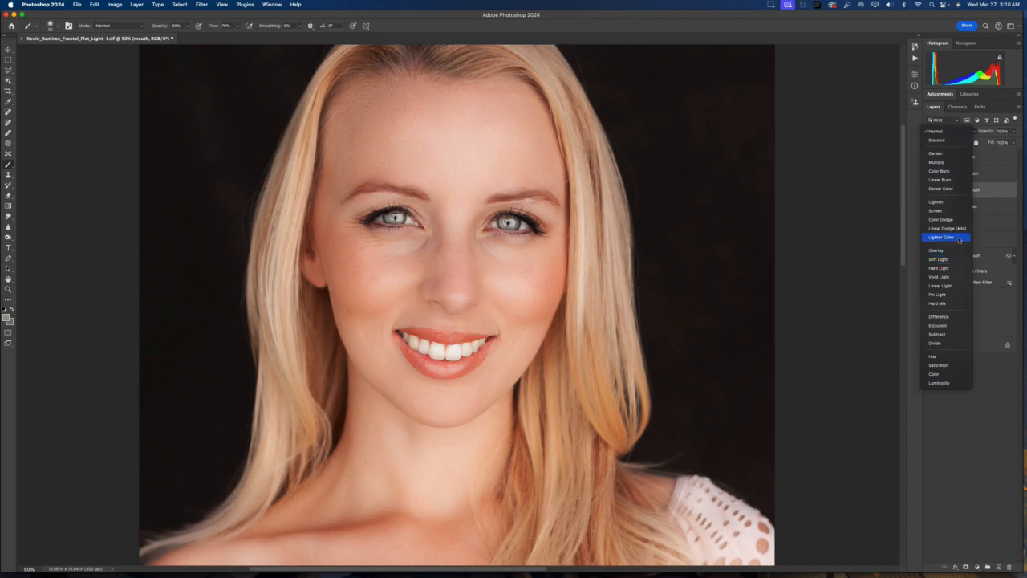
left_click(940, 259)
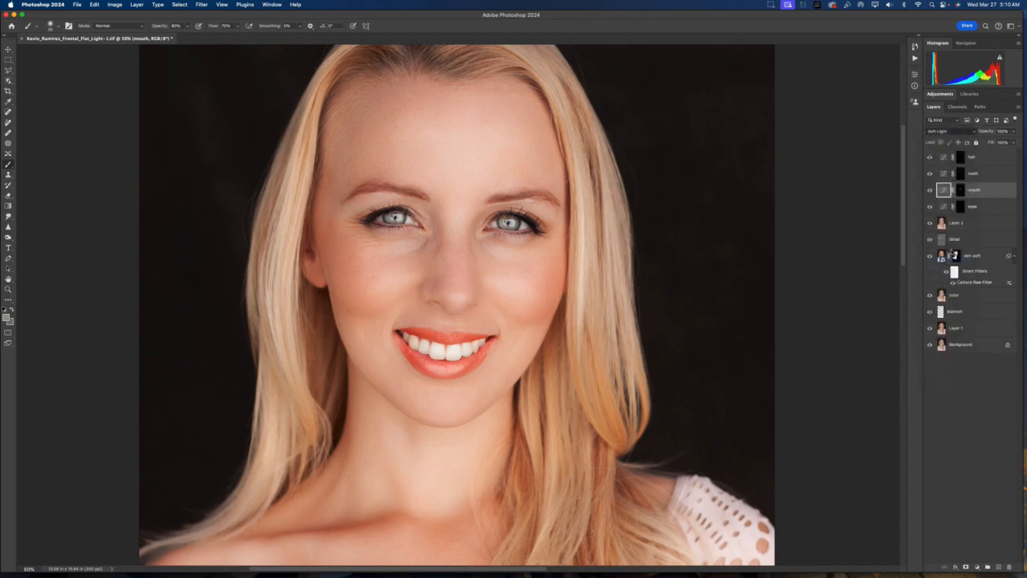
Check the lips without the mouth layer, and lower that layer's opacity to soften the lip color
left_click(930, 190)
left_click(931, 190)
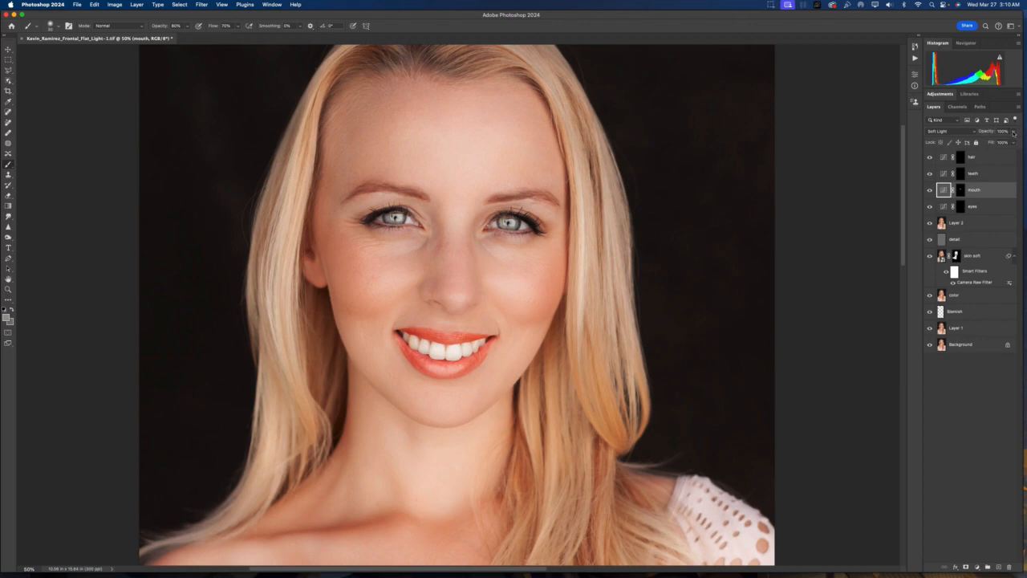
left_click(1013, 142)
left_click_drag(1013, 142, 989, 142)
left_click_drag(990, 142, 987, 142)
left_click_drag(988, 142, 988, 142)
left_click_drag(988, 142, 988, 142)
left_click_drag(988, 142, 990, 142)
key("Return")
Compare the lips with the mouth layer hidden and shown at its reduced opacity
left_click(930, 191)
left_click(930, 190)
left_click(930, 191)
left_click(929, 191)
left_click(930, 191)
left_click(930, 191)
left_click(929, 191)
left_click(930, 191)
Target the teeth layer's mask and check the portrait with the teeth layer hidden and shown
left_click(960, 175)
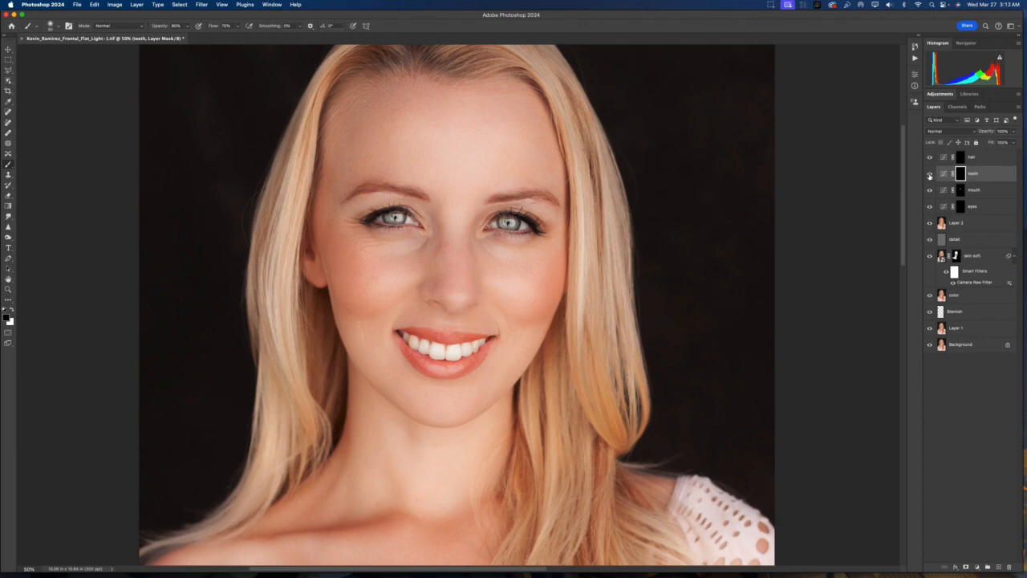
left_click(930, 176)
left_click(929, 176)
left_click(931, 176)
left_click(930, 176)
left_click(931, 176)
left_click(931, 176)
Paint white over all the visible teeth on the teeth layer's mask with a smaller brush
key("super+plus")
key("super+plus")
key("super+plus")
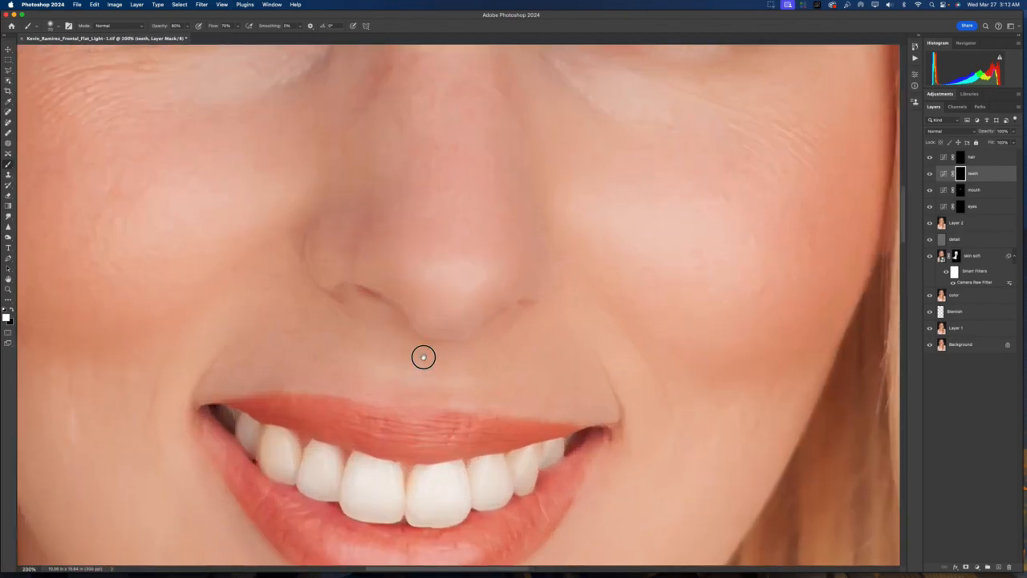
left_click_drag(424, 357, 447, 272)
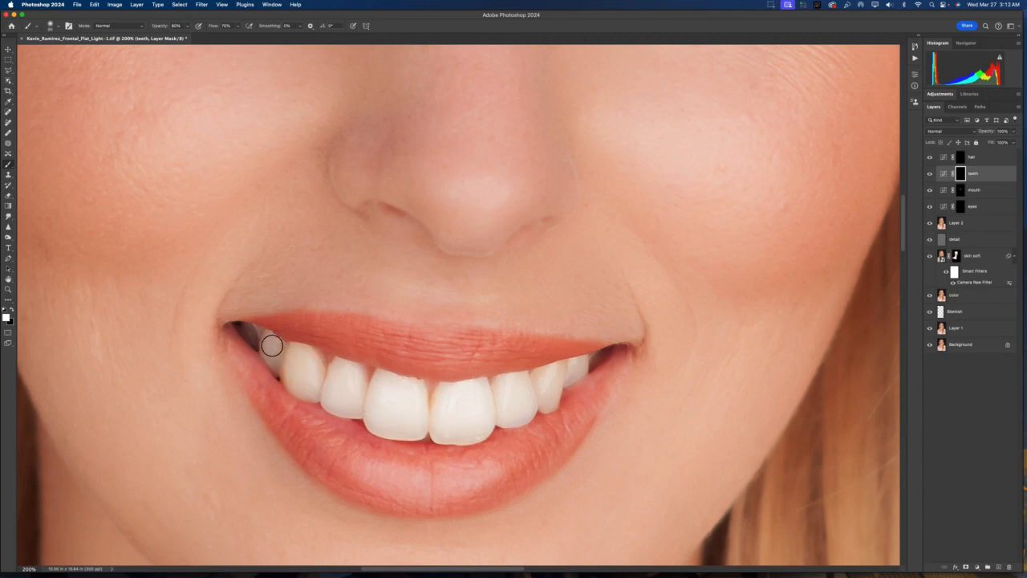
key("bracketleft")
key("bracketleft")
key("bracketleft")
mouse_move(248, 330)
left_mouse_down()
mouse_move(273, 358)
mouse_move(274, 344)
mouse_move(299, 391)
mouse_move(314, 393)
mouse_move(289, 364)
mouse_move(293, 352)
mouse_move(328, 374)
mouse_move(337, 365)
mouse_move(329, 402)
mouse_move(358, 410)
mouse_move(355, 378)
mouse_move(342, 364)
left_mouse_up()
mouse_move(368, 401)
left_mouse_down()
mouse_move(374, 425)
mouse_move(414, 429)
mouse_move(415, 391)
mouse_move(387, 378)
mouse_move(377, 394)
mouse_move(388, 407)
mouse_move(404, 399)
mouse_move(345, 390)
mouse_move(295, 361)
left_mouse_up()
mouse_move(438, 426)
left_mouse_down()
mouse_move(444, 393)
mouse_move(479, 392)
mouse_move(478, 422)
mouse_move(449, 430)
mouse_move(460, 434)
mouse_move(505, 412)
mouse_move(502, 388)
mouse_move(520, 383)
mouse_move(527, 399)
mouse_move(509, 417)
mouse_move(543, 401)
mouse_move(543, 374)
mouse_move(555, 369)
mouse_move(550, 403)
mouse_move(559, 378)
left_mouse_up()
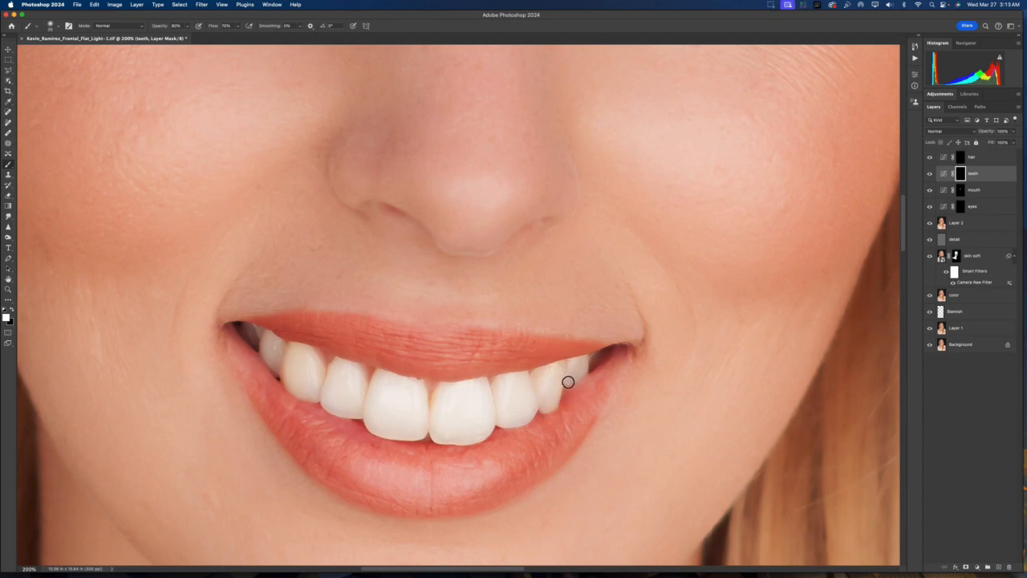
mouse_move(568, 380)
left_mouse_down()
mouse_move(580, 360)
mouse_move(575, 373)
left_mouse_up()
mouse_move(265, 340)
left_mouse_down()
mouse_move(276, 372)
mouse_move(278, 349)
mouse_move(263, 340)
mouse_move(277, 348)
left_mouse_up()
Compare the smile with the teeth layer hidden and shown
key("super+minus")
key("super+minus")
key("super+minus")
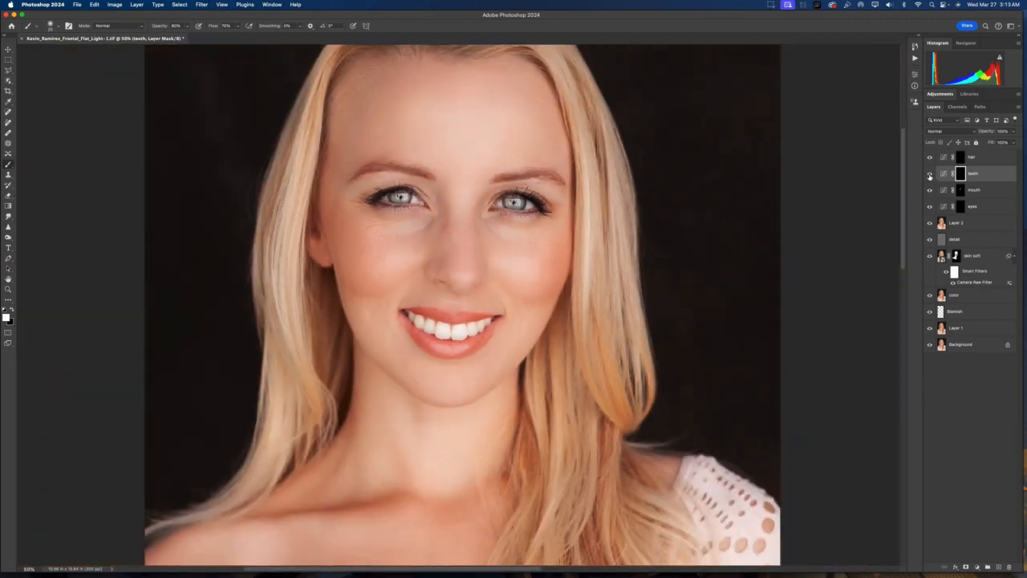
left_click(929, 174)
left_click(930, 175)
left_click(930, 175)
left_click(930, 177)
left_click(929, 175)
left_click(930, 176)
left_click(930, 176)
left_click(930, 177)
left_click(930, 177)
Lower the teeth layer's opacity and compare the teeth with that layer hidden and shown
left_click(1013, 131)
left_click_drag(1014, 143, 992, 142)
left_click_drag(996, 143, 996, 142)
left_click(930, 174)
left_click(930, 174)
left_click(931, 174)
left_click(930, 174)
left_click(931, 174)
left_click(931, 174)
left_click(931, 174)
left_click(930, 174)
Paint white on the hair layer's mask over the hair falling along both sides of the face
left_click(952, 159)
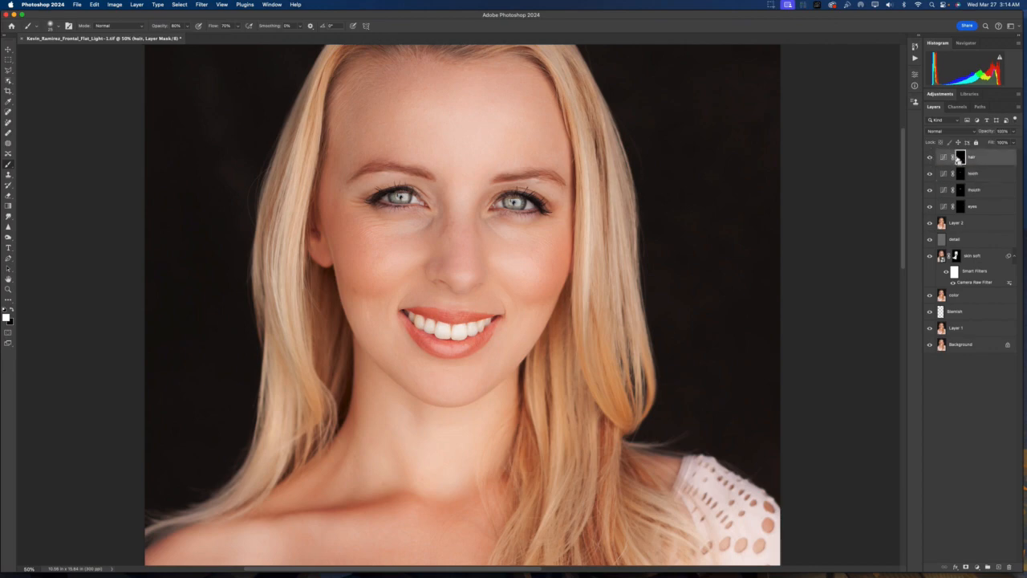
key("super+minus")
key("super+minus")
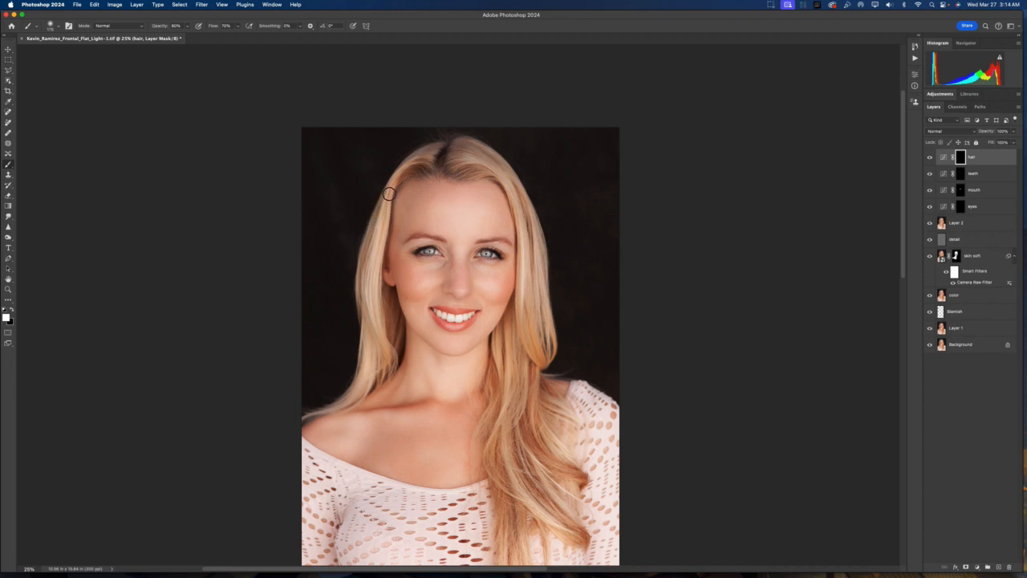
mouse_move(386, 201)
left_mouse_down()
mouse_move(367, 264)
mouse_move(388, 321)
left_mouse_up()
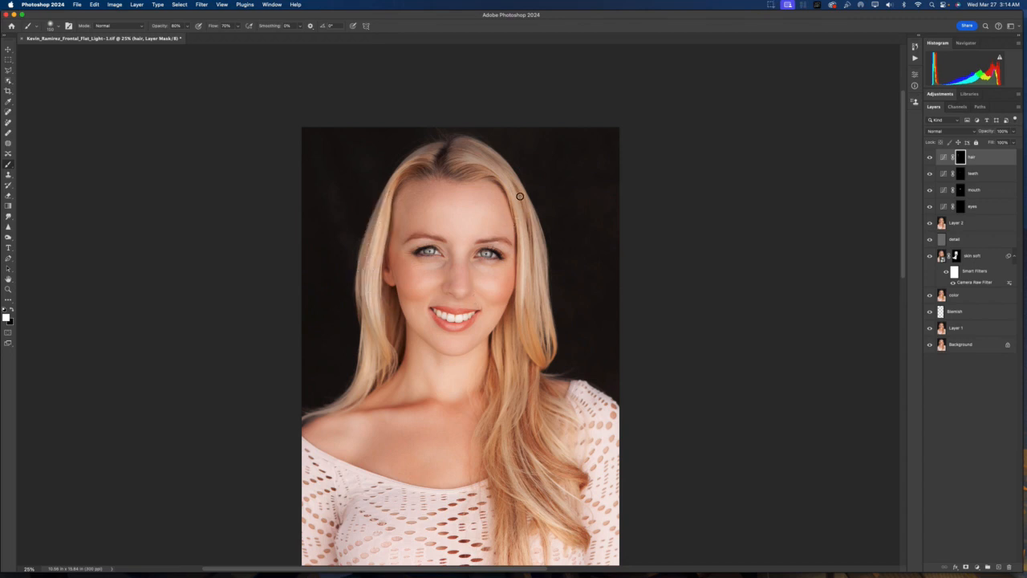
left_click_drag(508, 187, 529, 305)
mouse_move(530, 206)
left_mouse_down()
mouse_move(542, 337)
mouse_move(524, 306)
mouse_move(524, 329)
mouse_move(541, 346)
left_mouse_up()
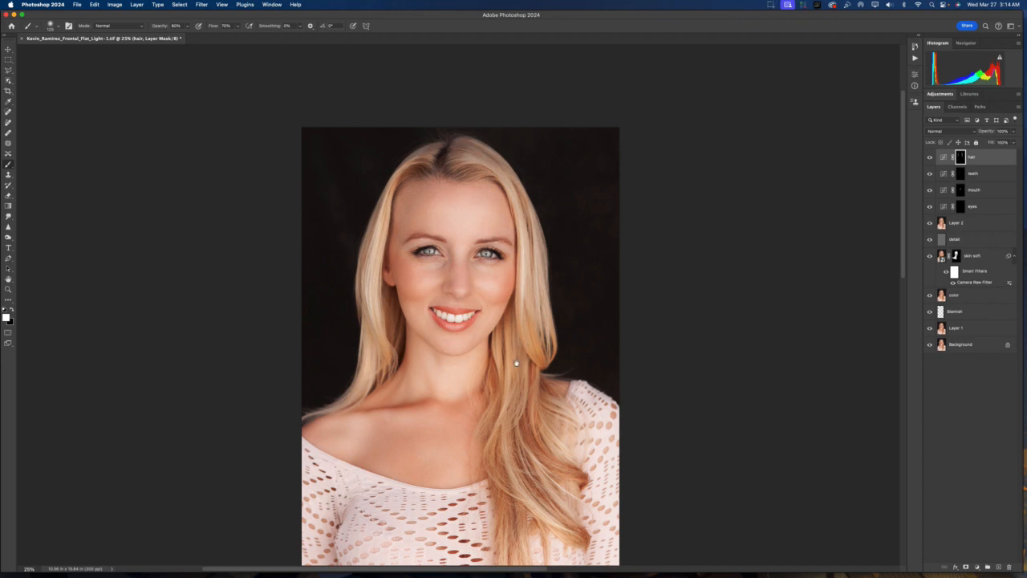
Paint white on the hair mask over the long waves and lower strands in front of the shoulder, undoing the first stroke
scroll(516, 363, "down", 2)
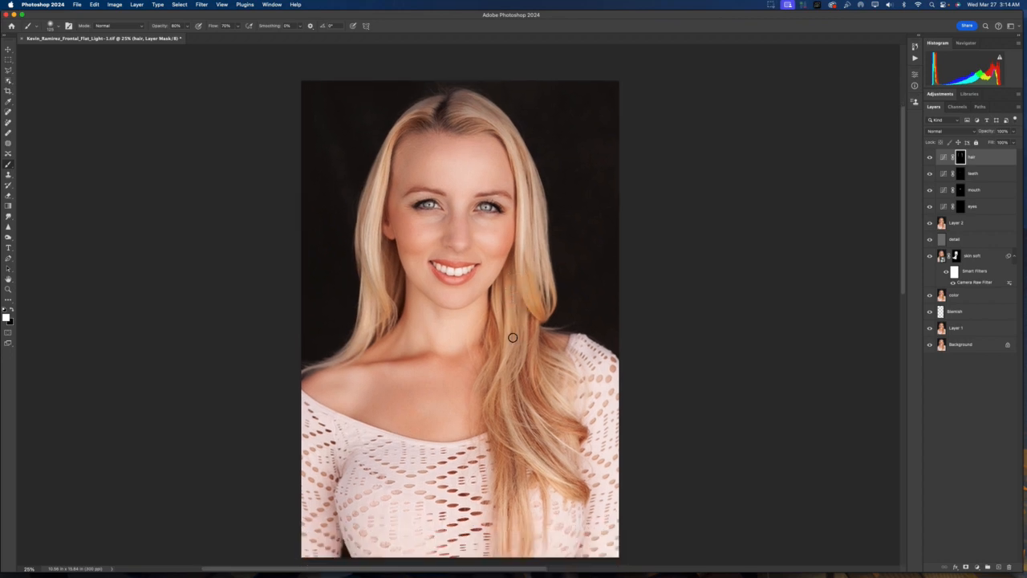
mouse_move(513, 302)
left_mouse_down()
mouse_move(507, 372)
mouse_move(532, 436)
mouse_move(562, 450)
left_mouse_up()
key("super+z")
mouse_move(507, 383)
left_mouse_down()
mouse_move(523, 449)
mouse_move(569, 481)
left_mouse_up()
left_click_drag(520, 390, 553, 452)
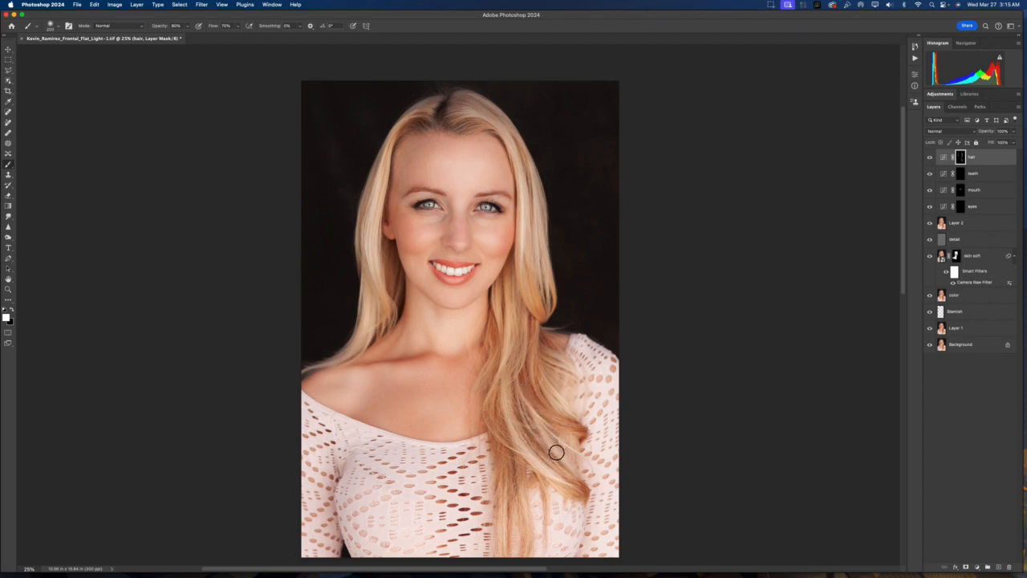
left_click_drag(534, 366, 567, 413)
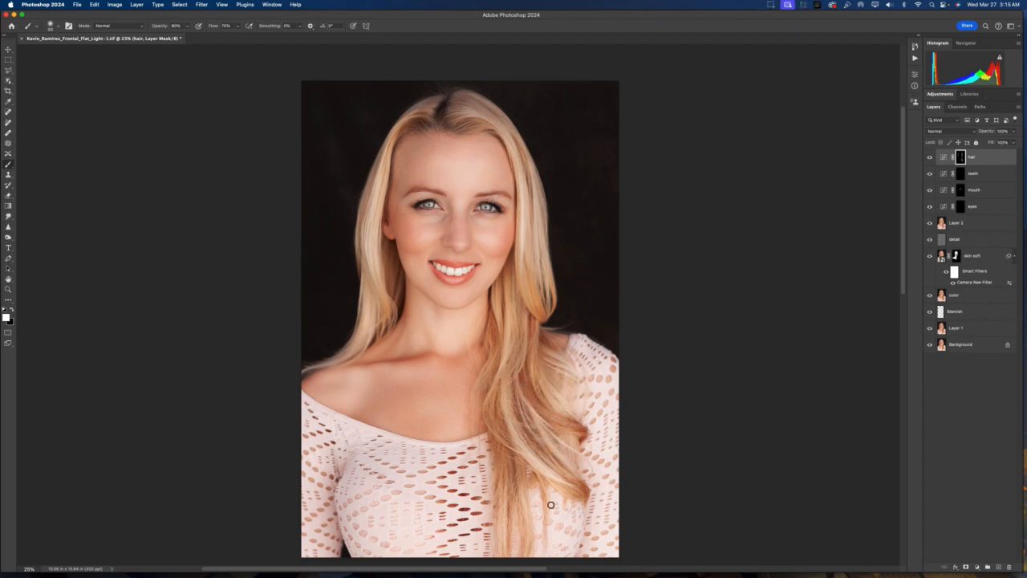
left_click_drag(519, 468, 521, 519)
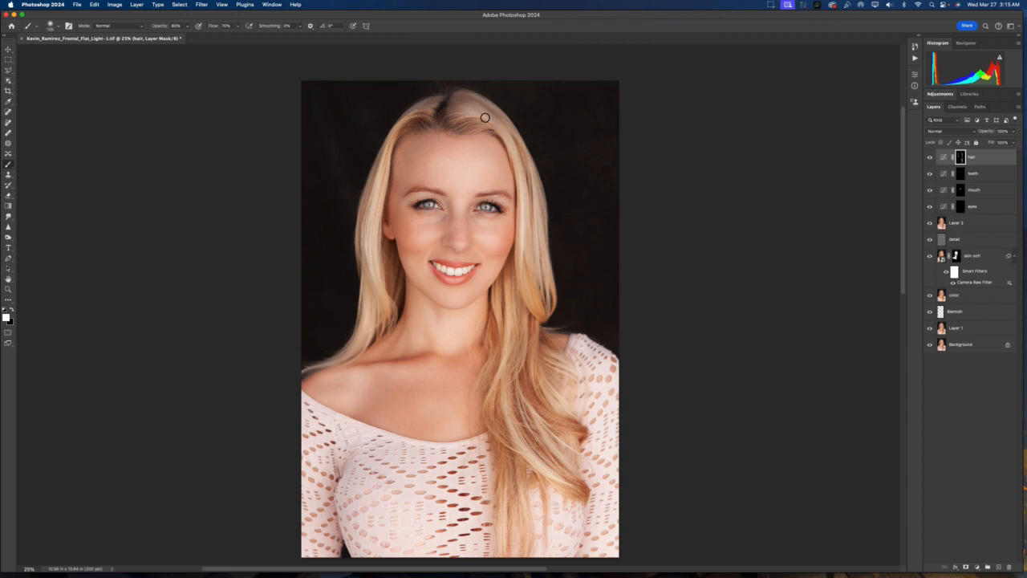
key("super+z")
key("[")
left_click_drag(470, 105, 502, 132)
key("super+z")
Compare the hair with the hair layer hidden and shown at full opacity
left_click(930, 158)
left_click(930, 158)
left_click(930, 158)
left_click(930, 158)
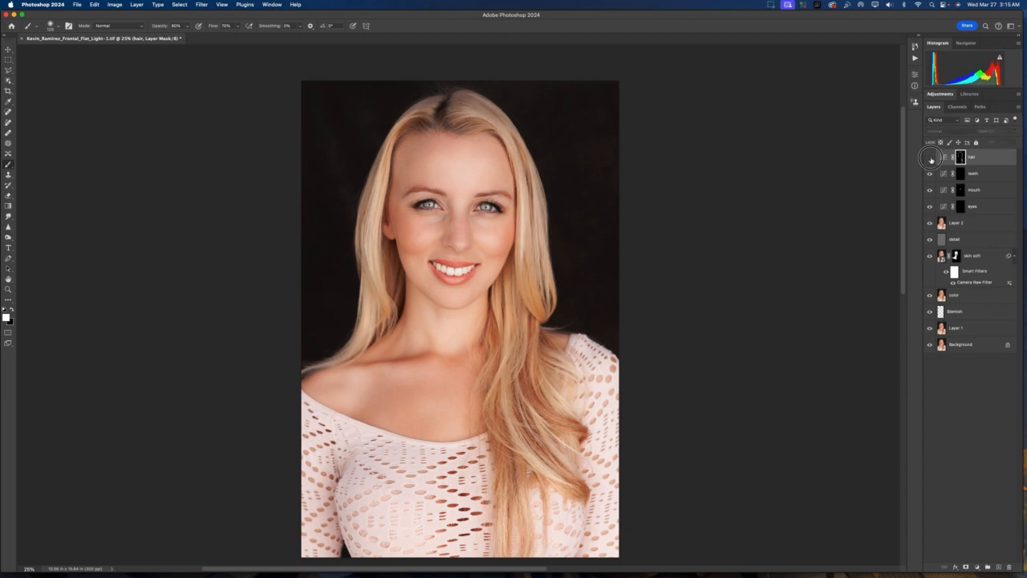
left_click(930, 158)
left_click(930, 158)
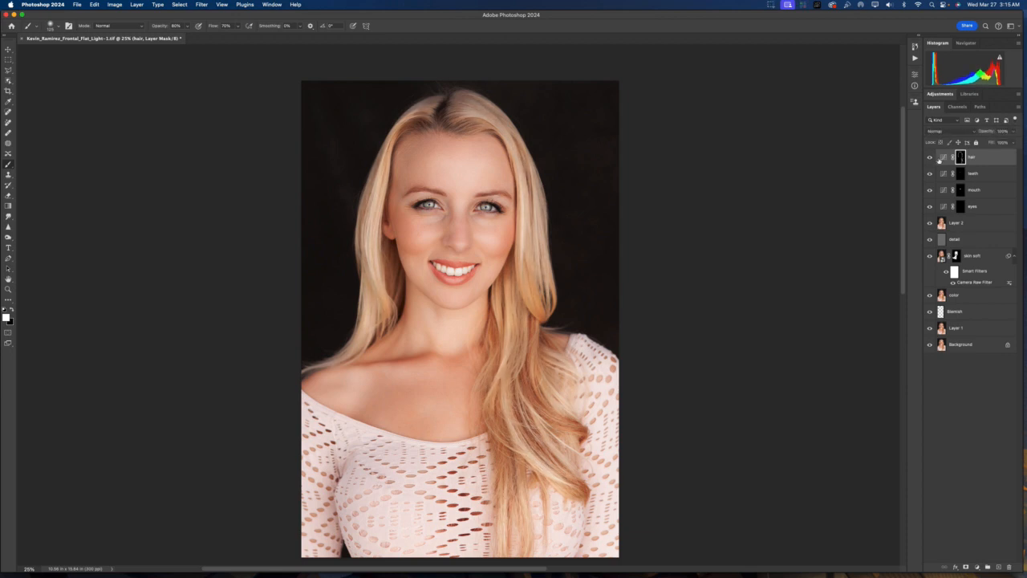
Lower the hair layer's opacity to 49% and compare the hair with that layer hidden and shown
left_click(1014, 133)
left_click_drag(1014, 142, 992, 142)
left_click(930, 158)
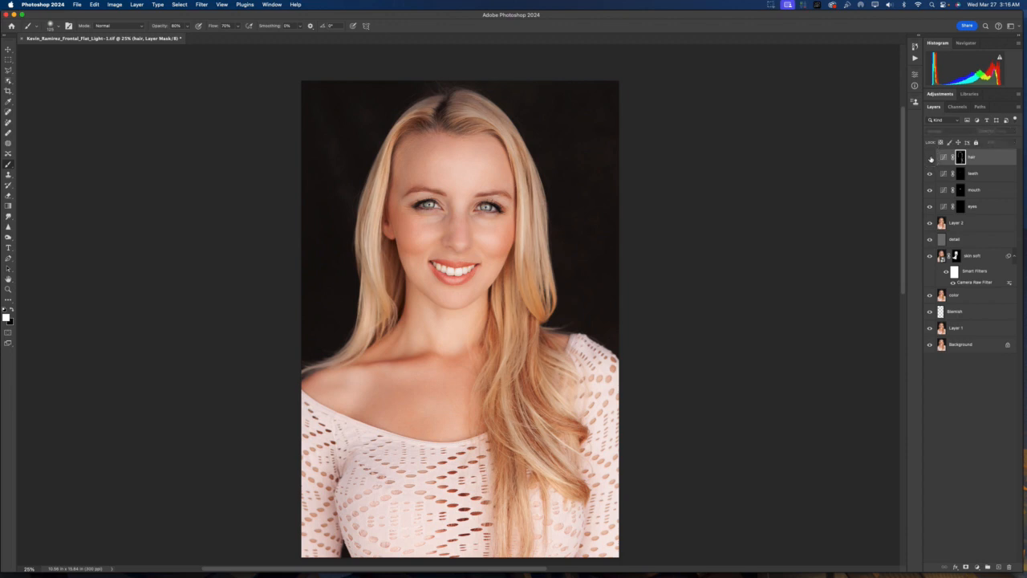
left_click(930, 158)
left_click(931, 158)
left_click(931, 158)
left_click(931, 158)
left_click(931, 158)
left_click(930, 158)
left_click(930, 158)
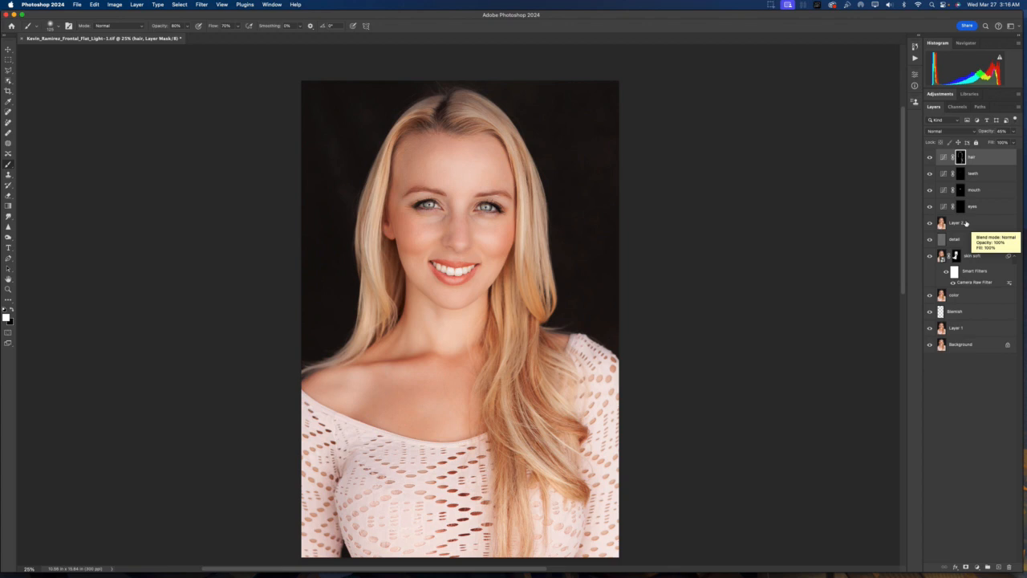
Stamp all visible layers into a new merged layer above the hair layer
key("super+alt+shift+e")
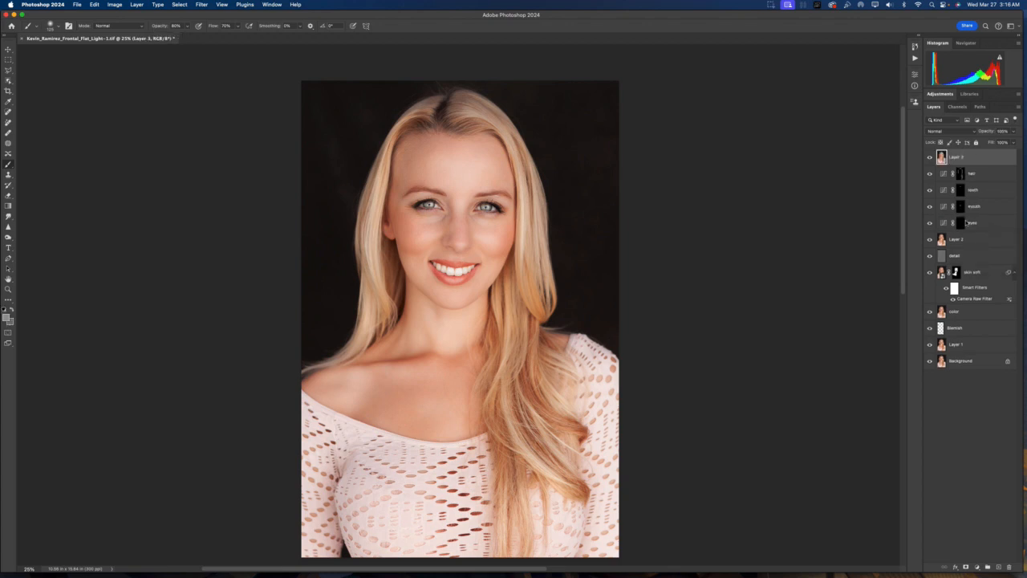